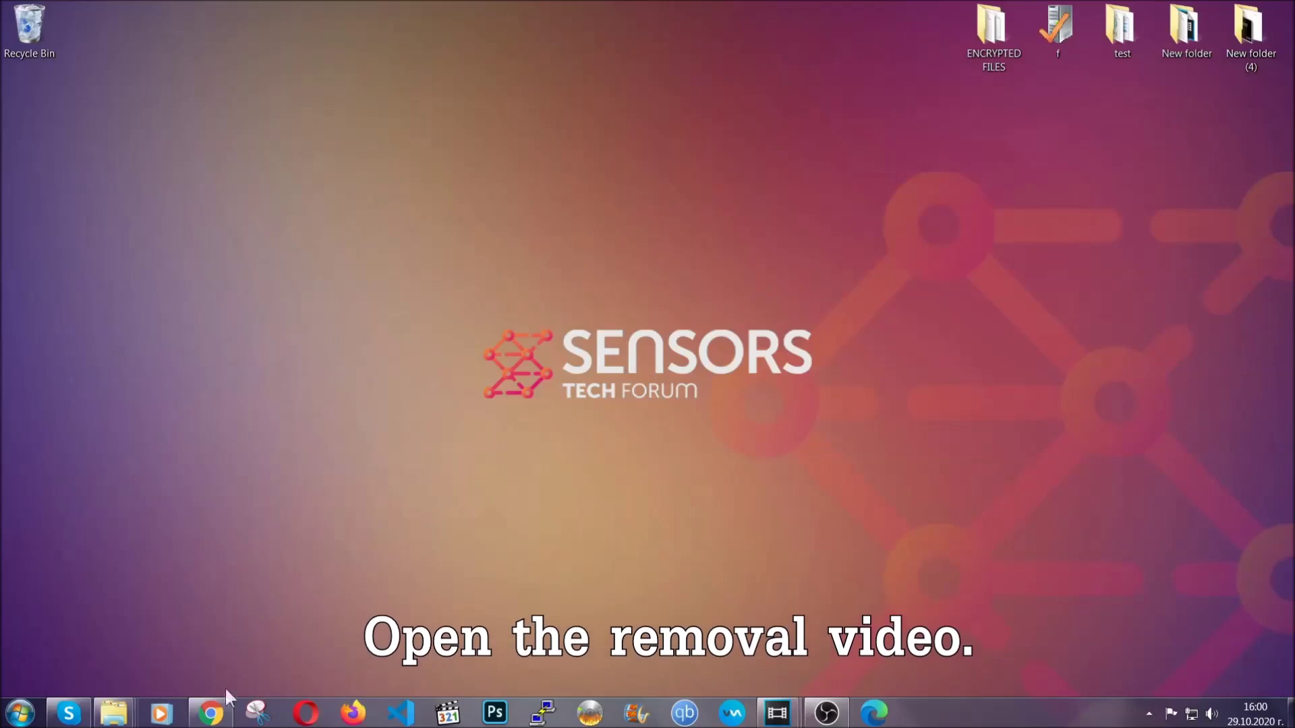
- Bring up the YouTube removal video in Chrome and open its Full Removal Guide link
click(211, 713)
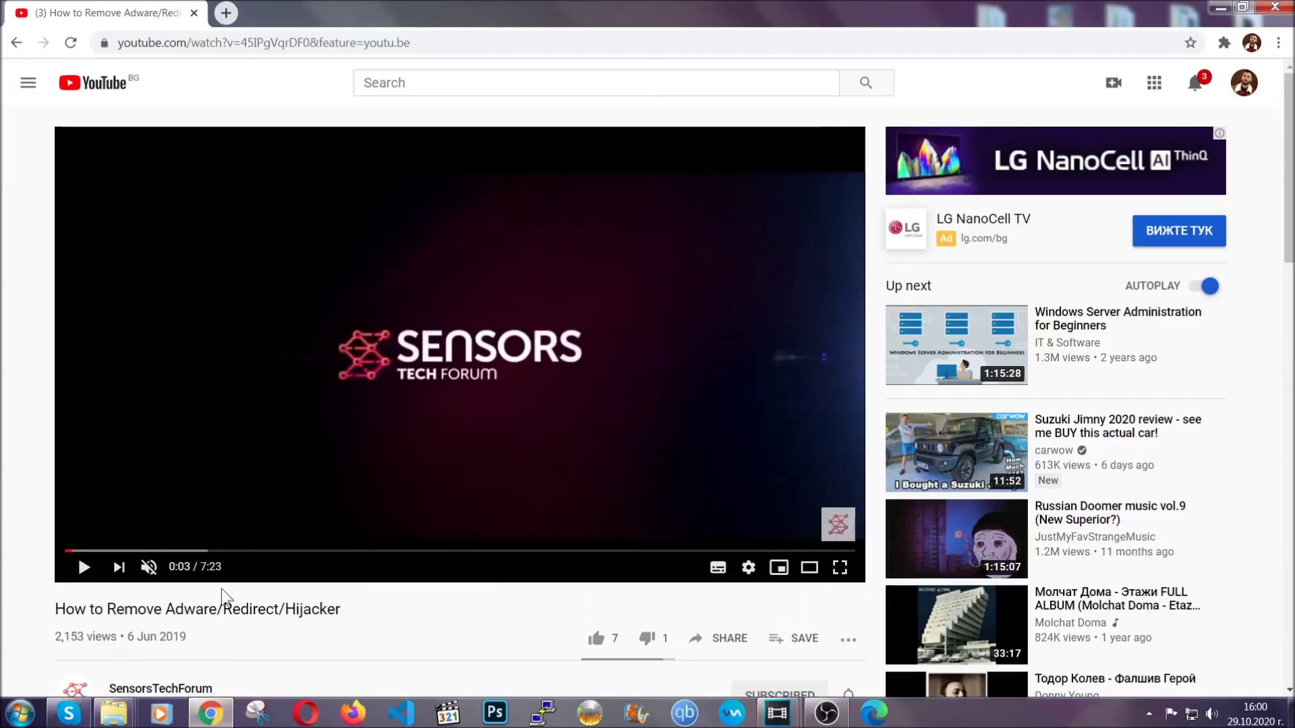
scroll(257, 471, down, 3)
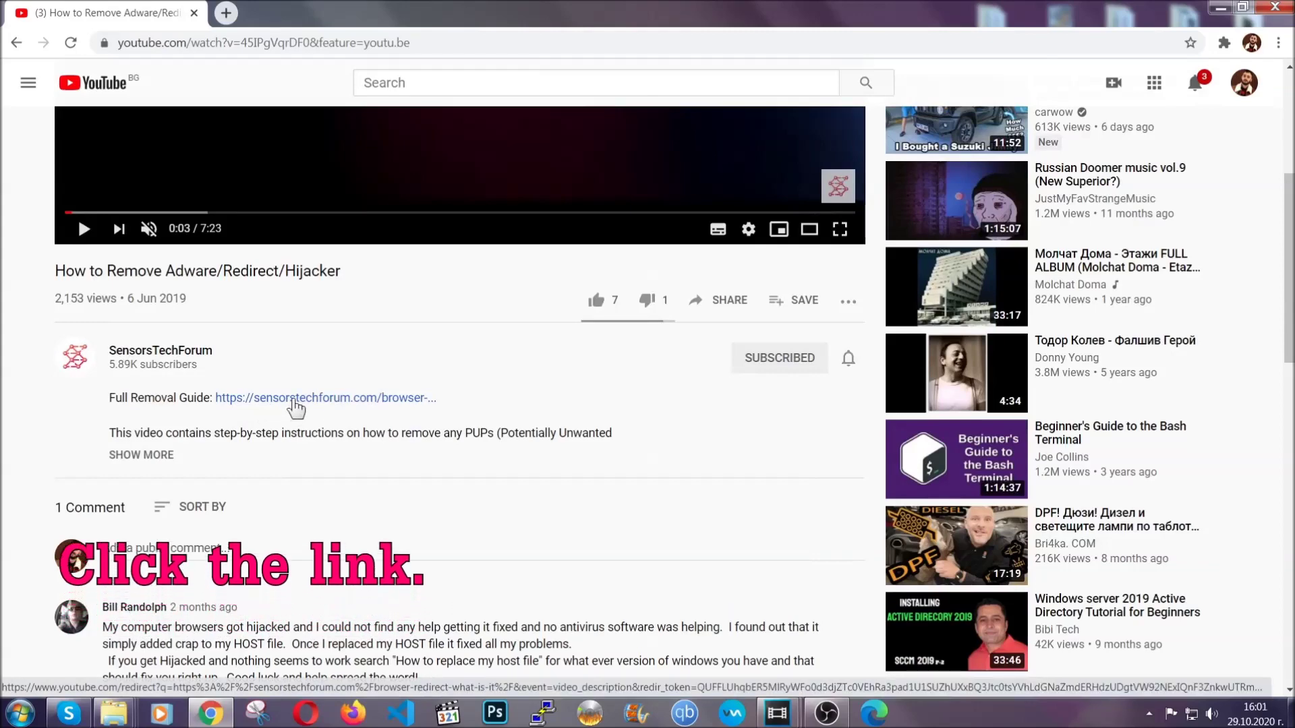
click(294, 405)
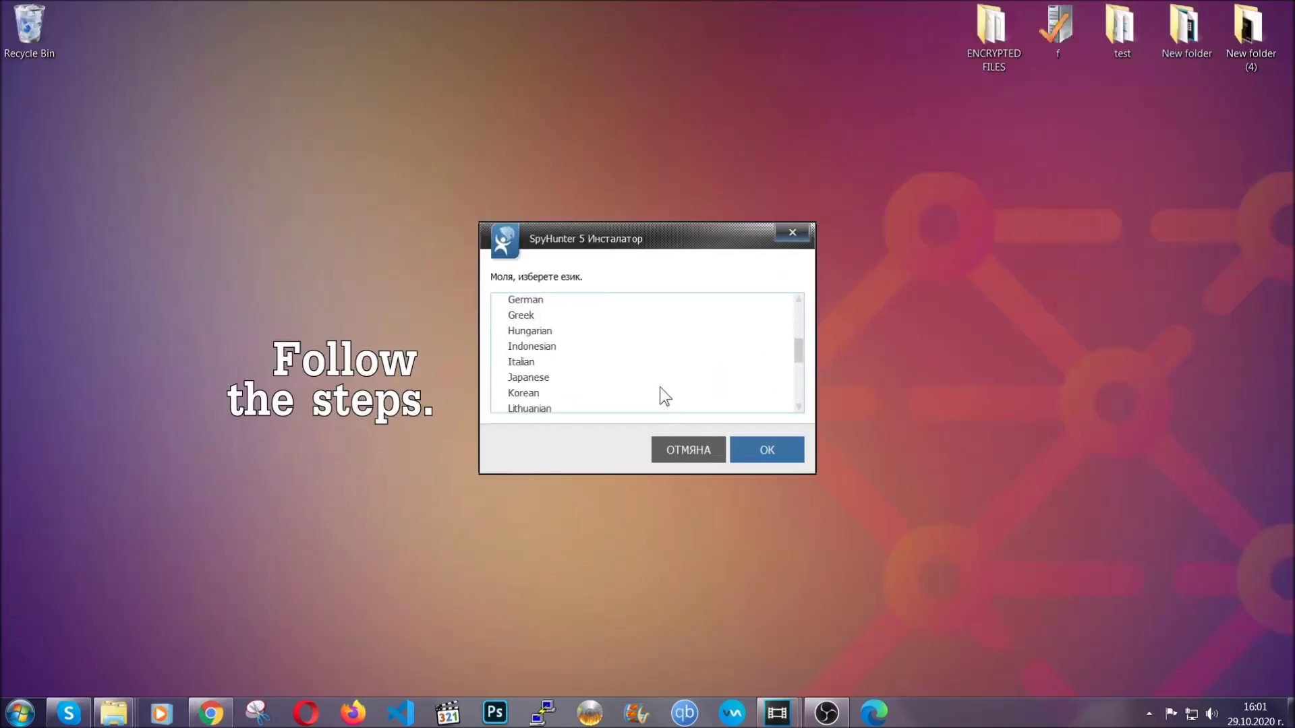
scroll(648, 394, down, 2)
scroll(658, 398, up, 2)
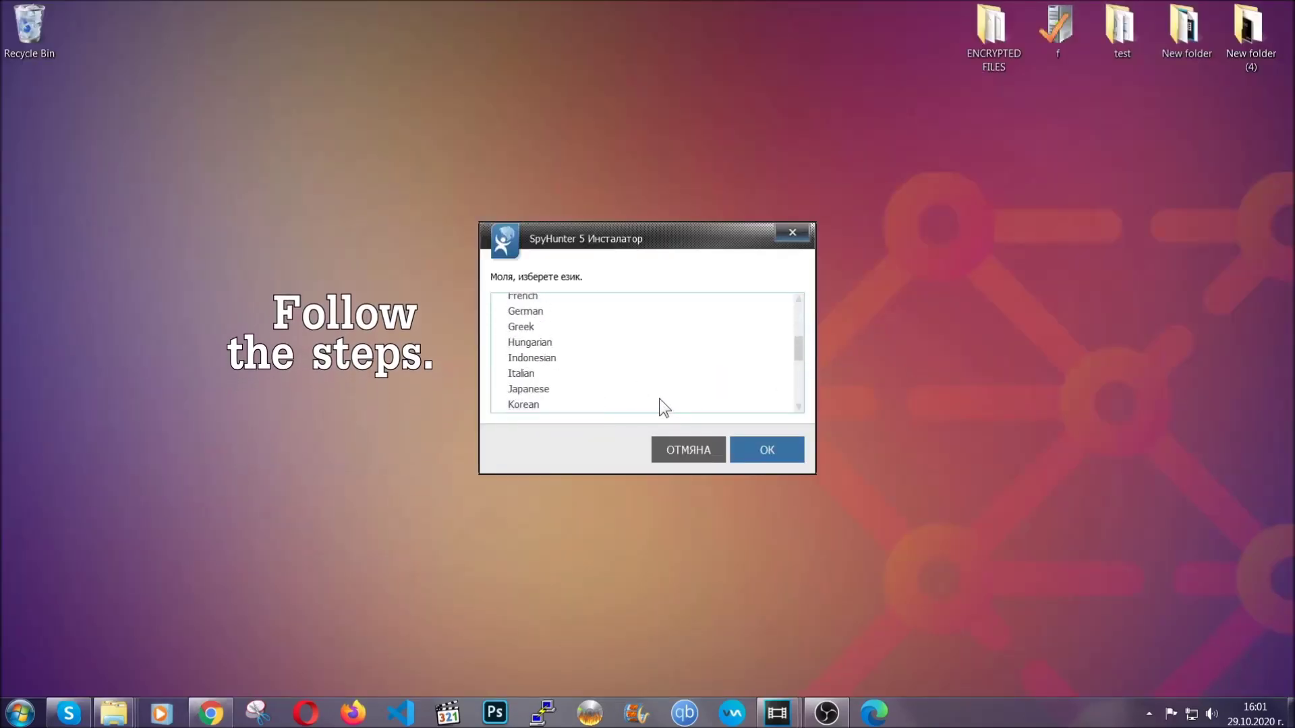
scroll(617, 381, up, 2)
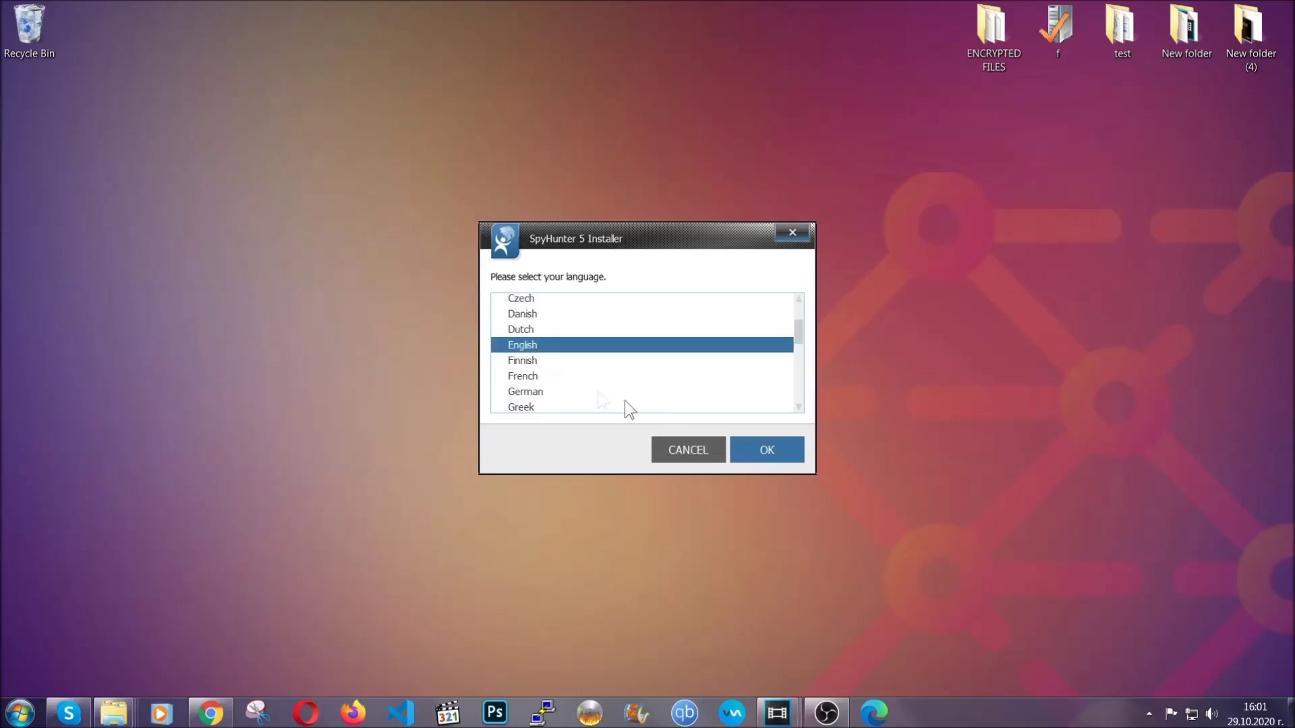
- Install SpyHunter 5 in English, accepting the EULA
click(757, 447)
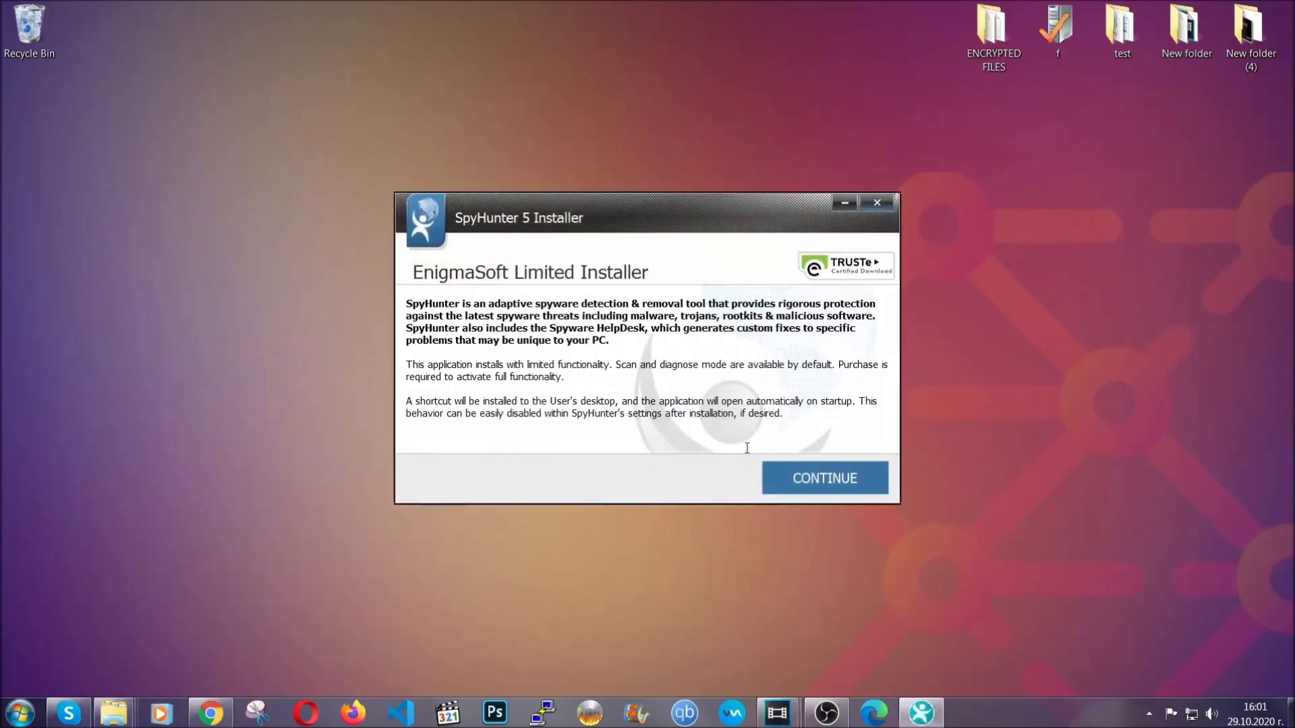
click(778, 469)
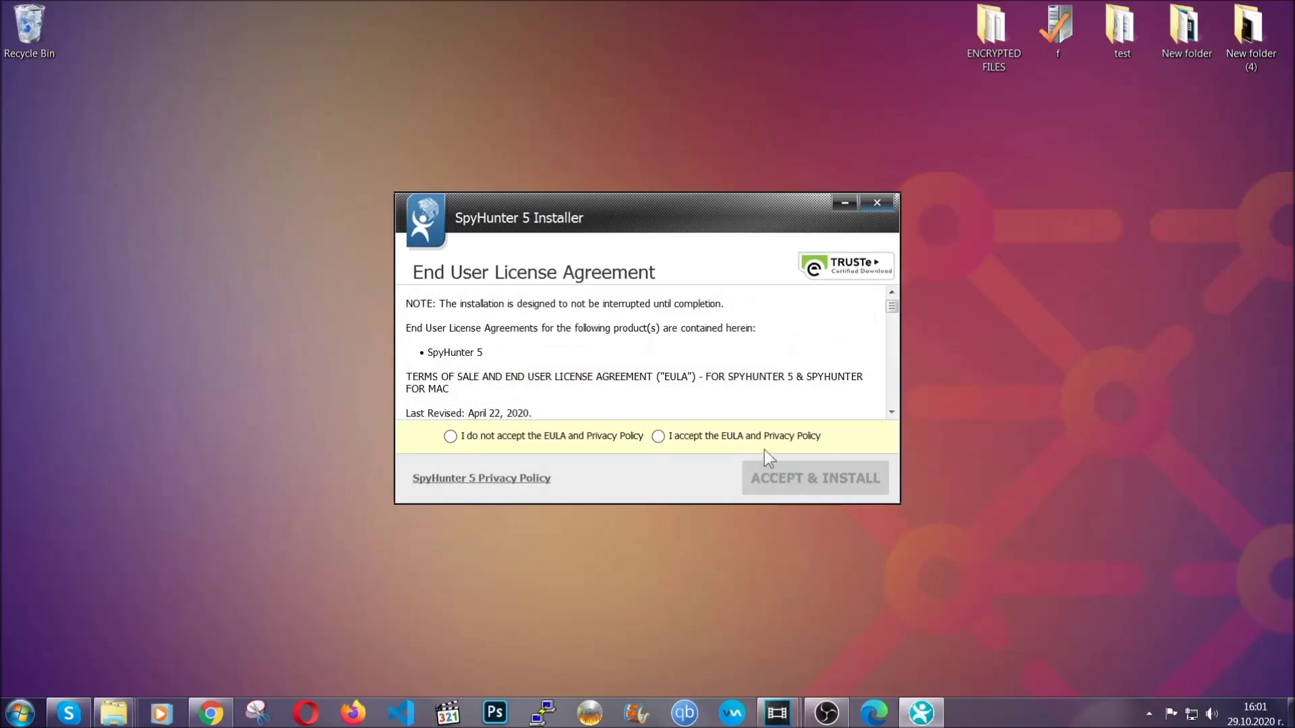
click(759, 433)
click(779, 471)
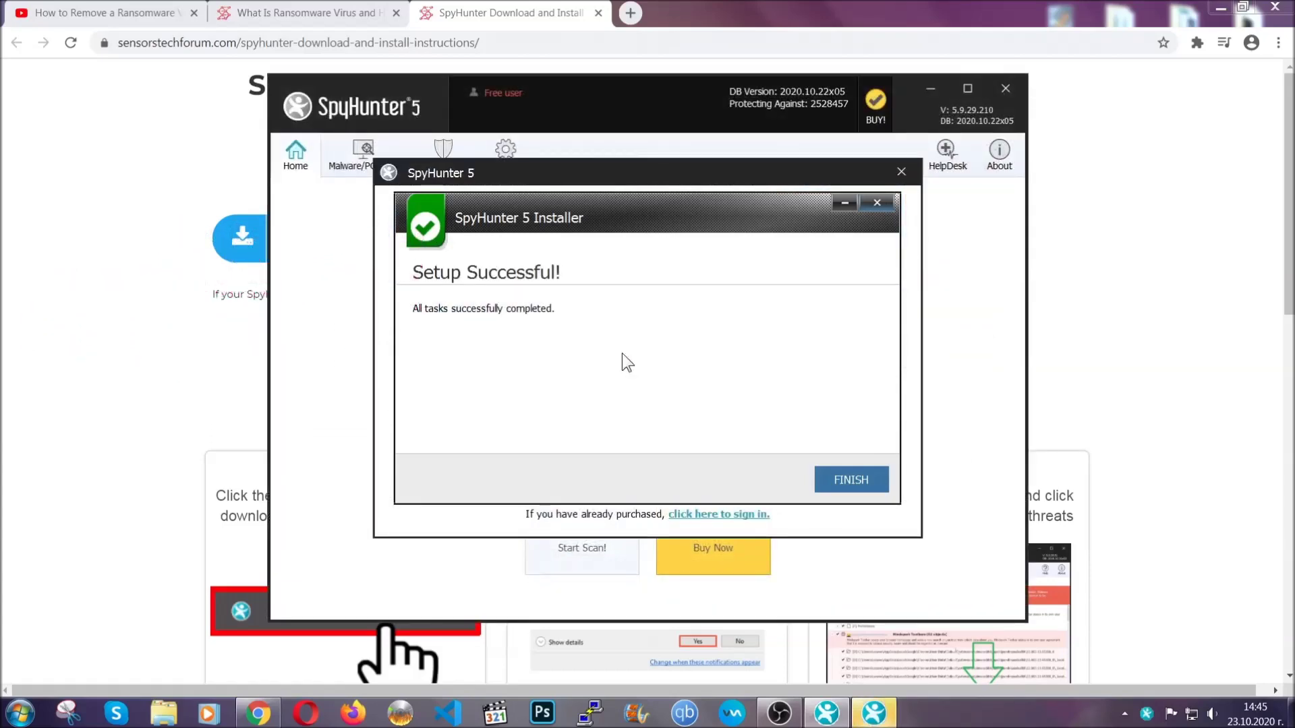
- Finish SpyHunter 5 setup so its first scan runs and flags the Keygen PUP
click(828, 484)
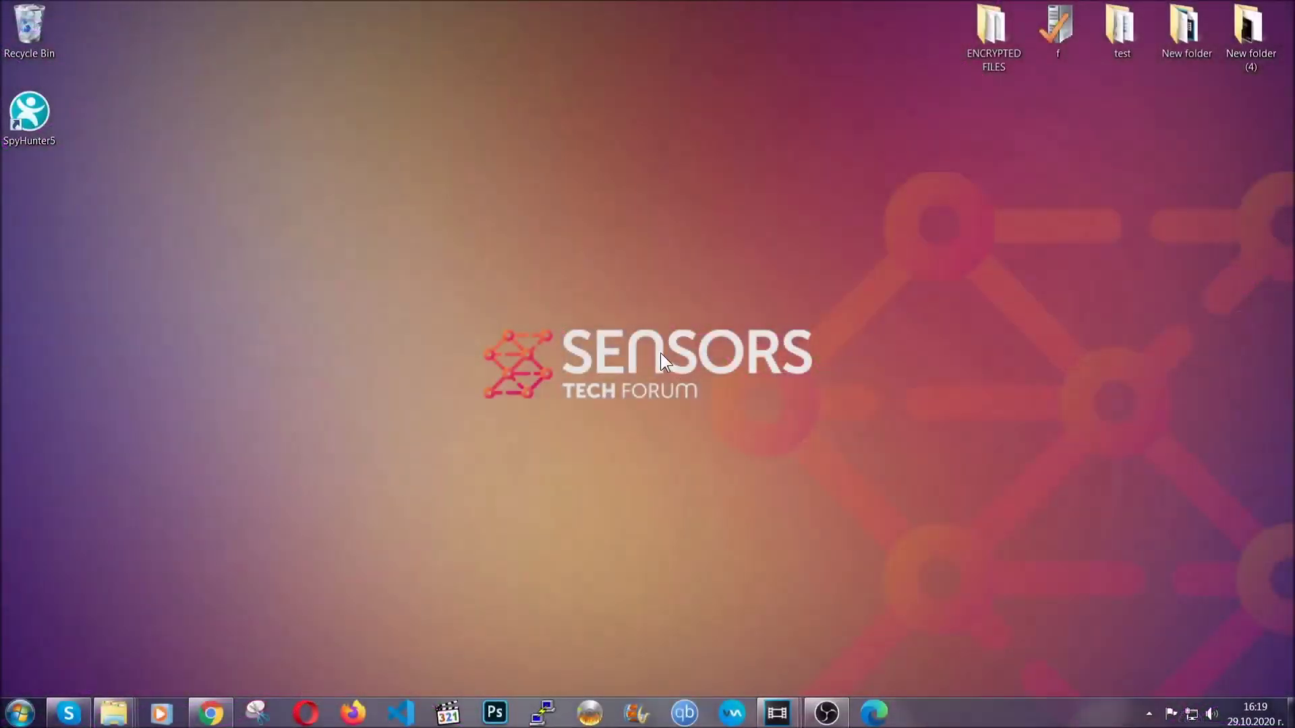
- Uninstall SUSPICIOUS PROGRAM from Programs and Features (APPWIZ.CPL) and confirm its removal
key(super+r)
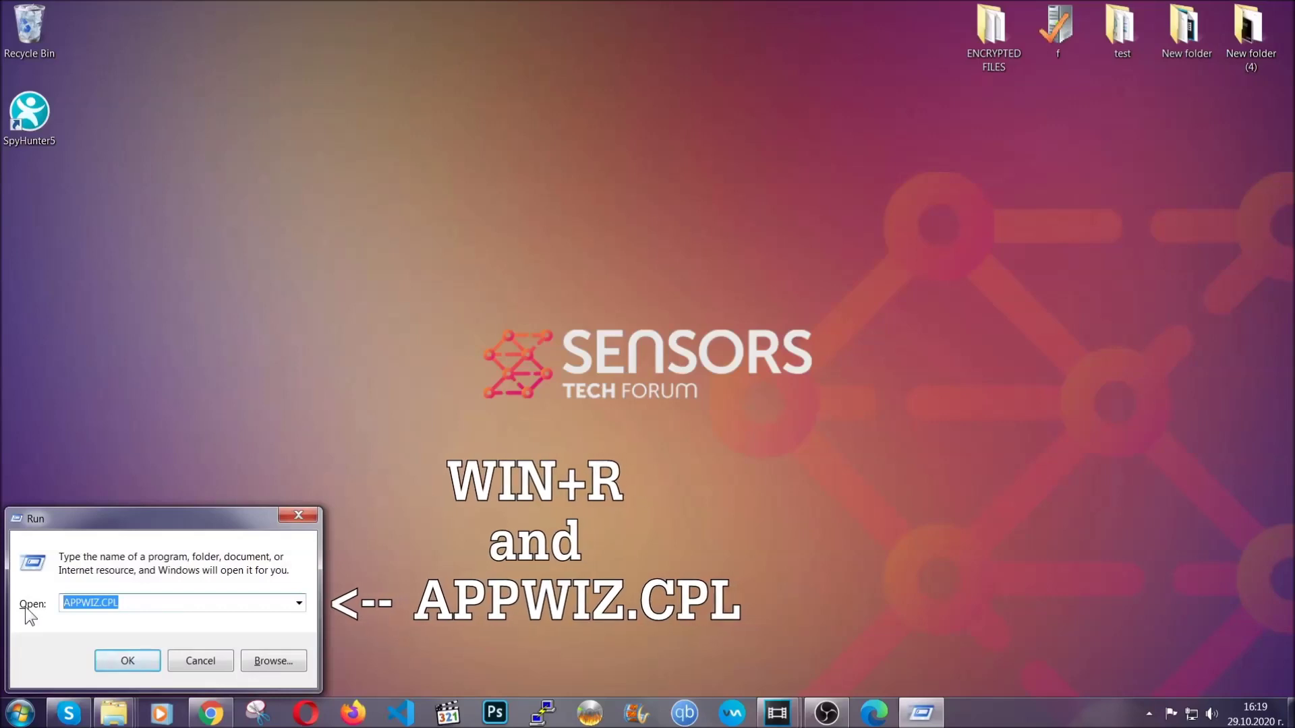
click(126, 658)
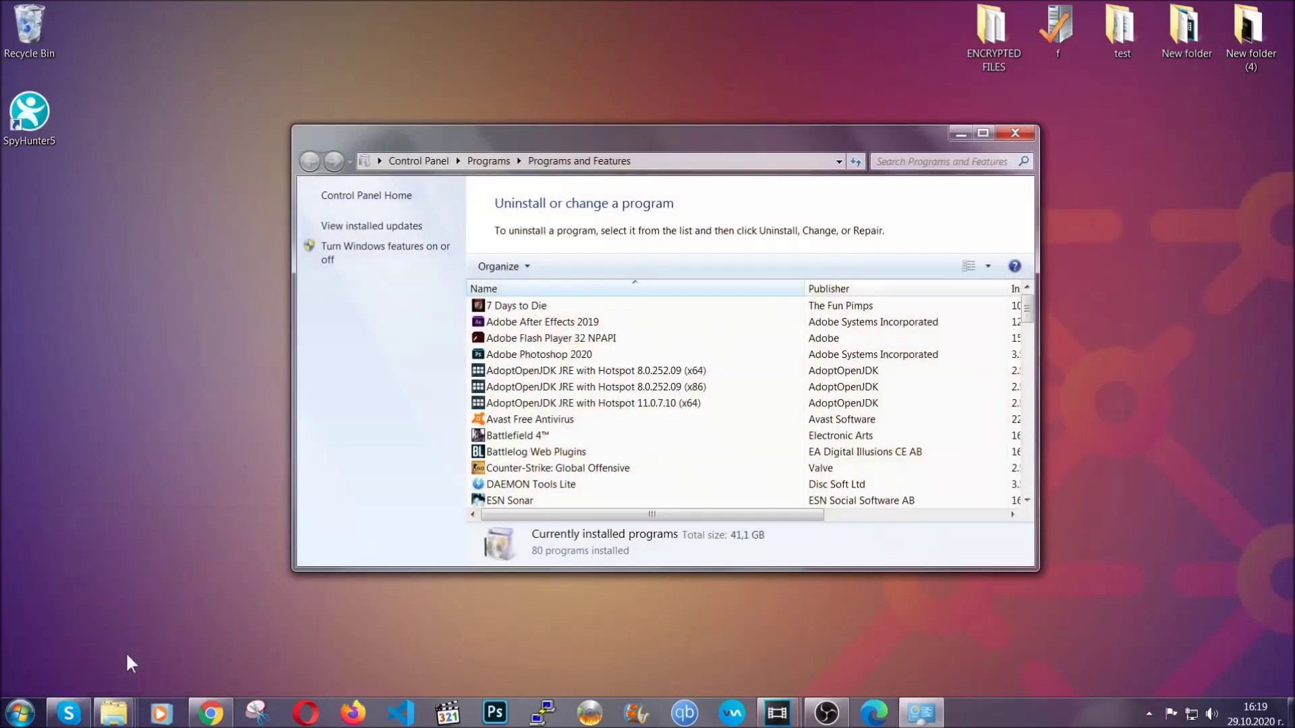
scroll(681, 361, down, 12)
scroll(691, 375, down, 10)
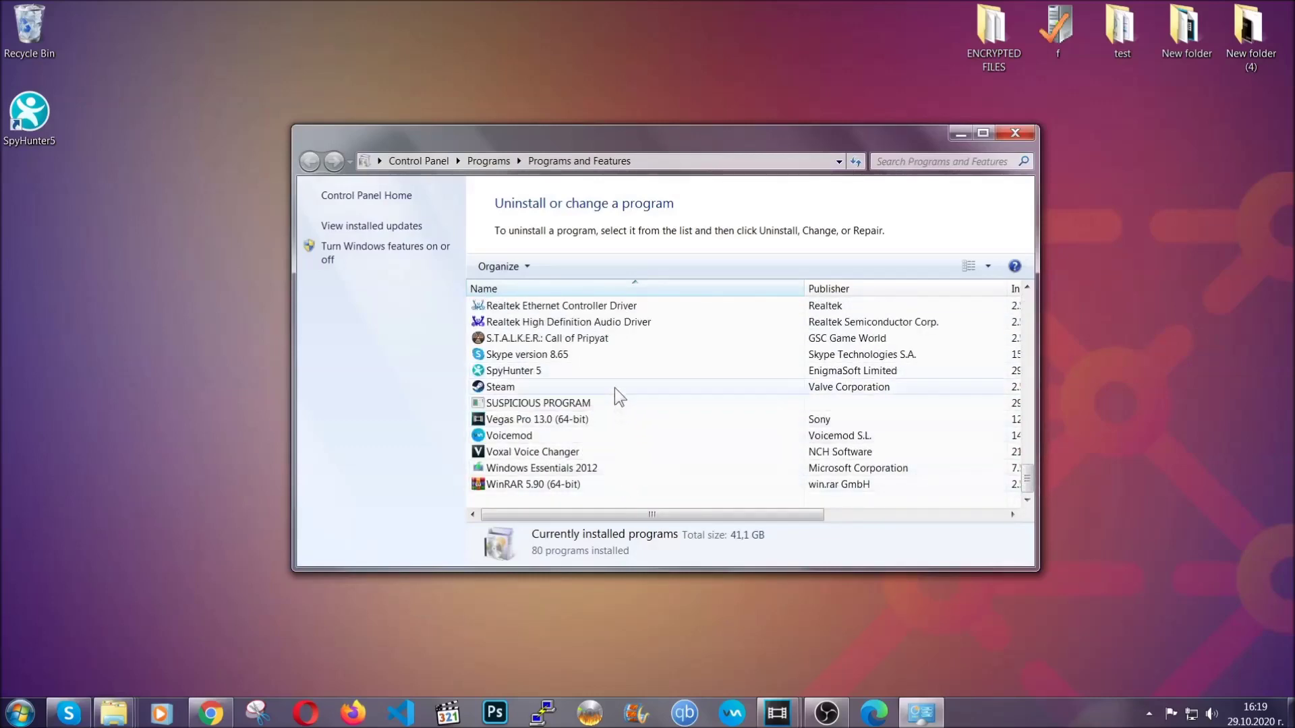
click(554, 408)
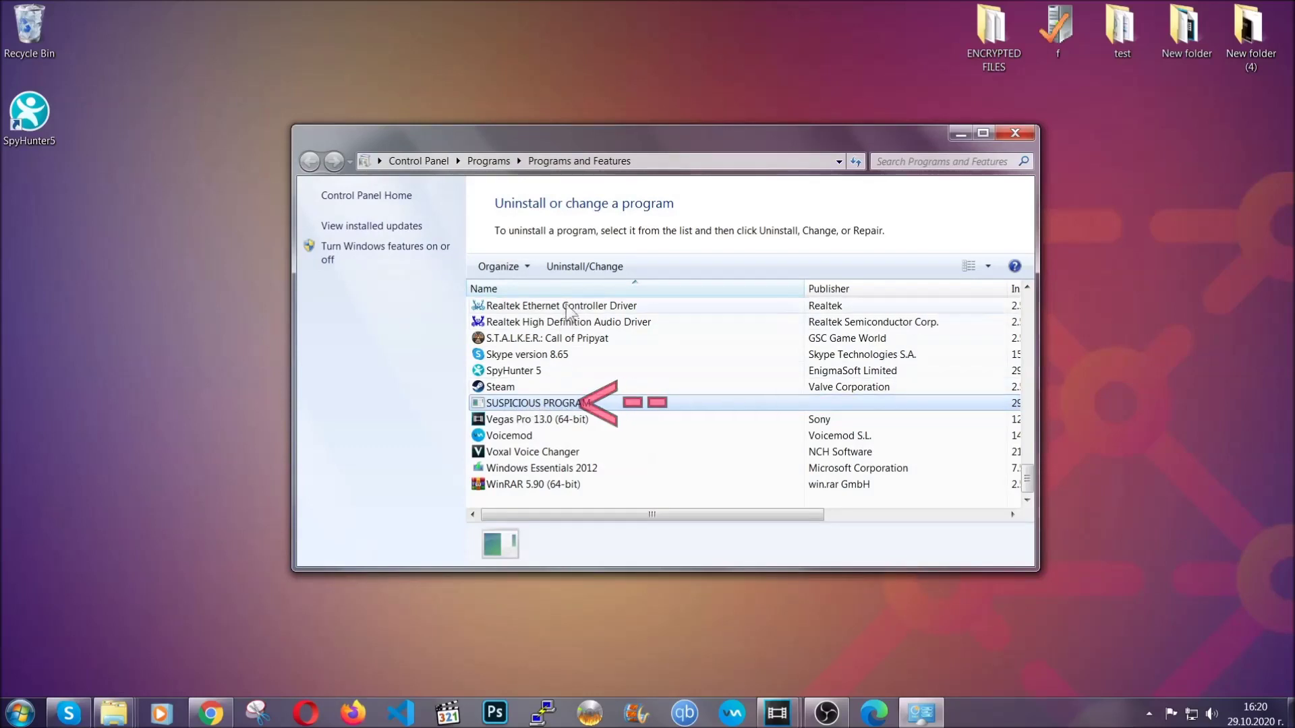
click(574, 266)
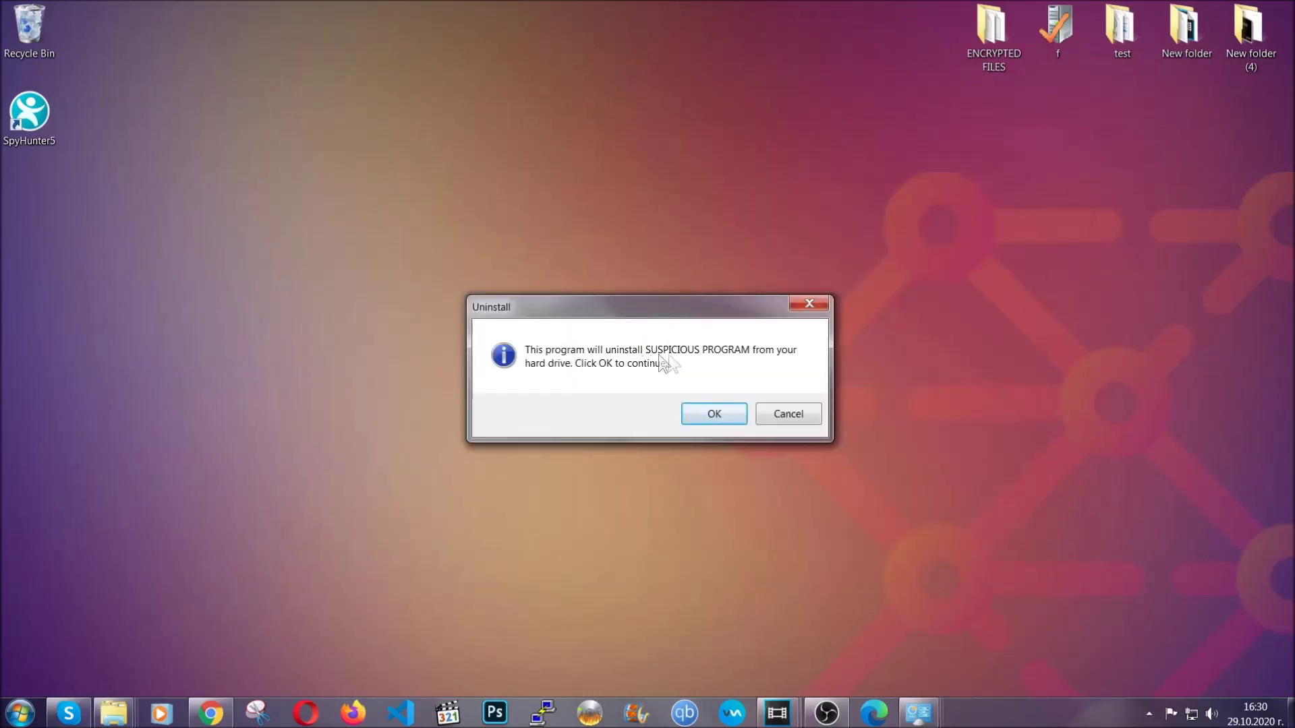
click(707, 415)
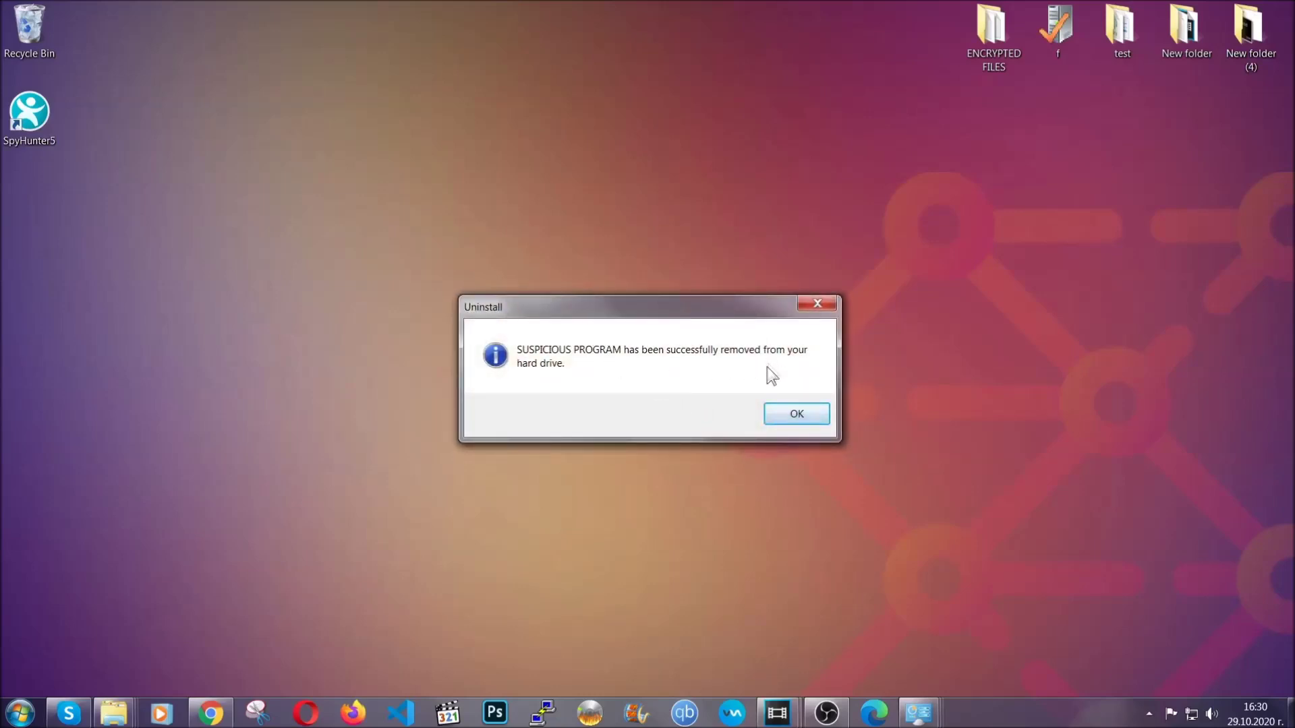
click(777, 410)
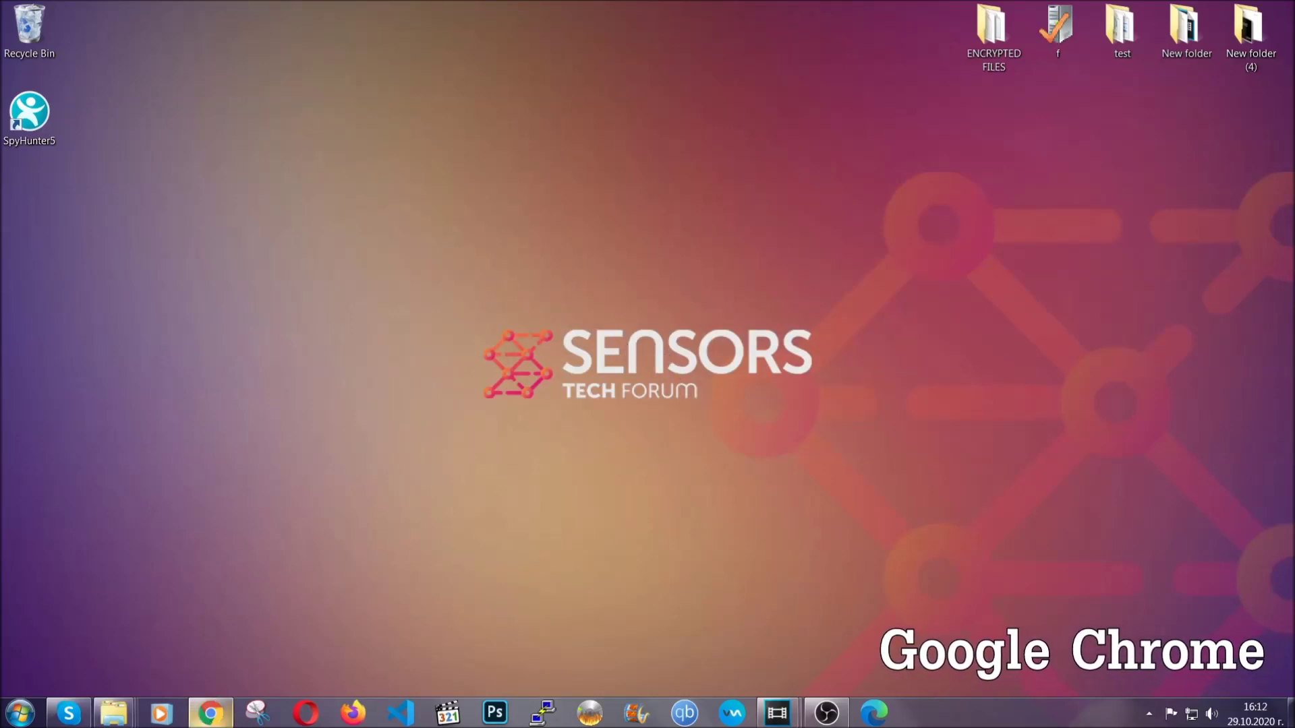
- Clear Chrome's All time browsing data via chrome://settings/clearBrowserData, keeping passwords
click(210, 714)
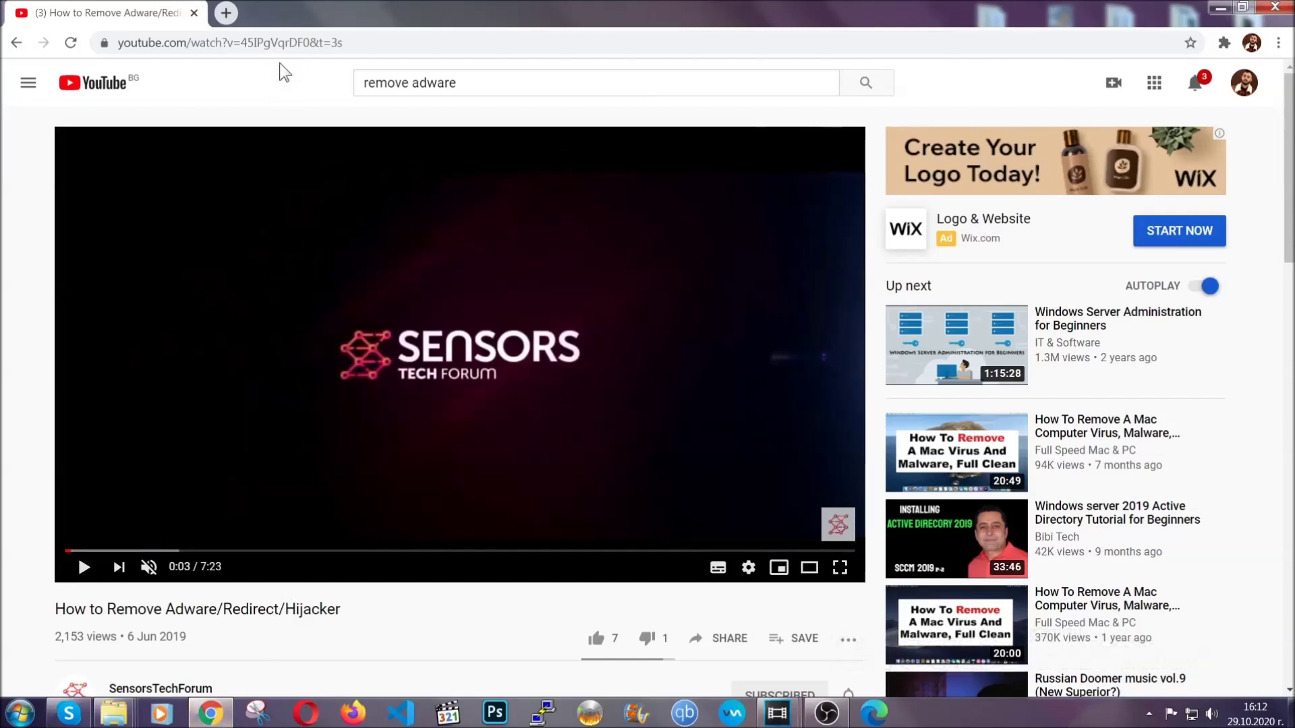
click(284, 43)
text(chro)
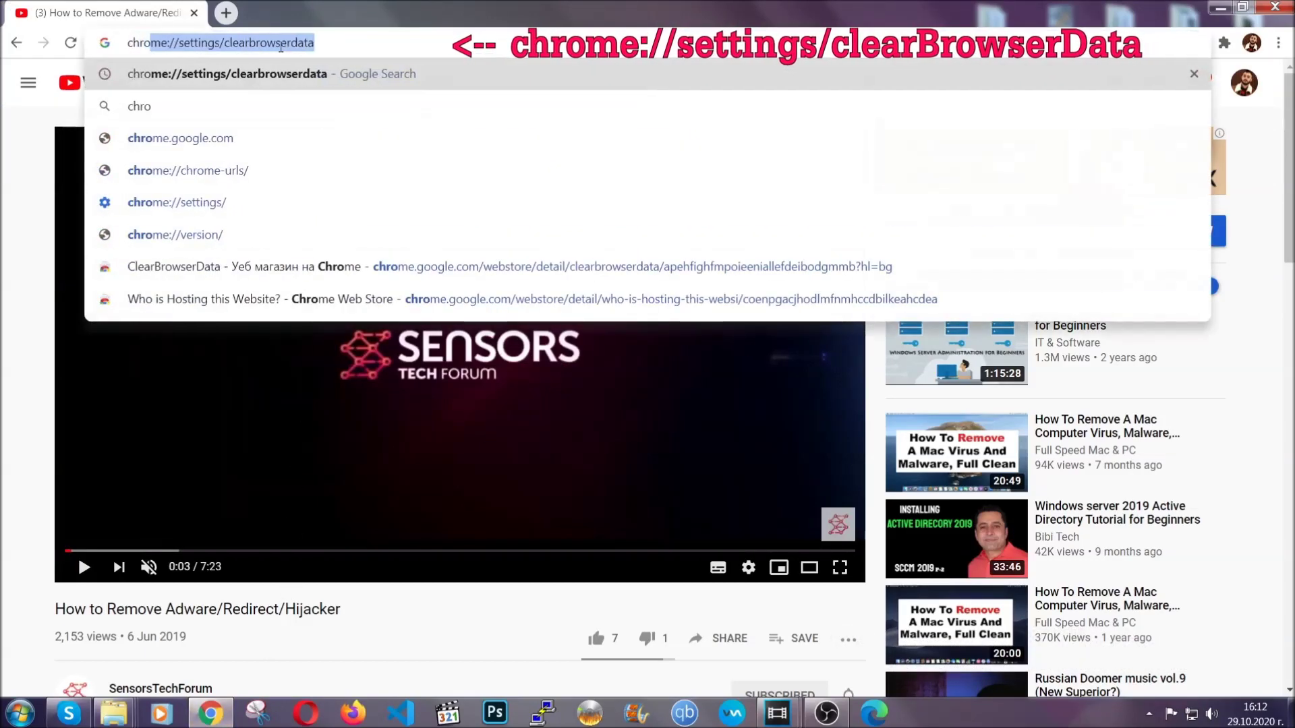
text(me:/)
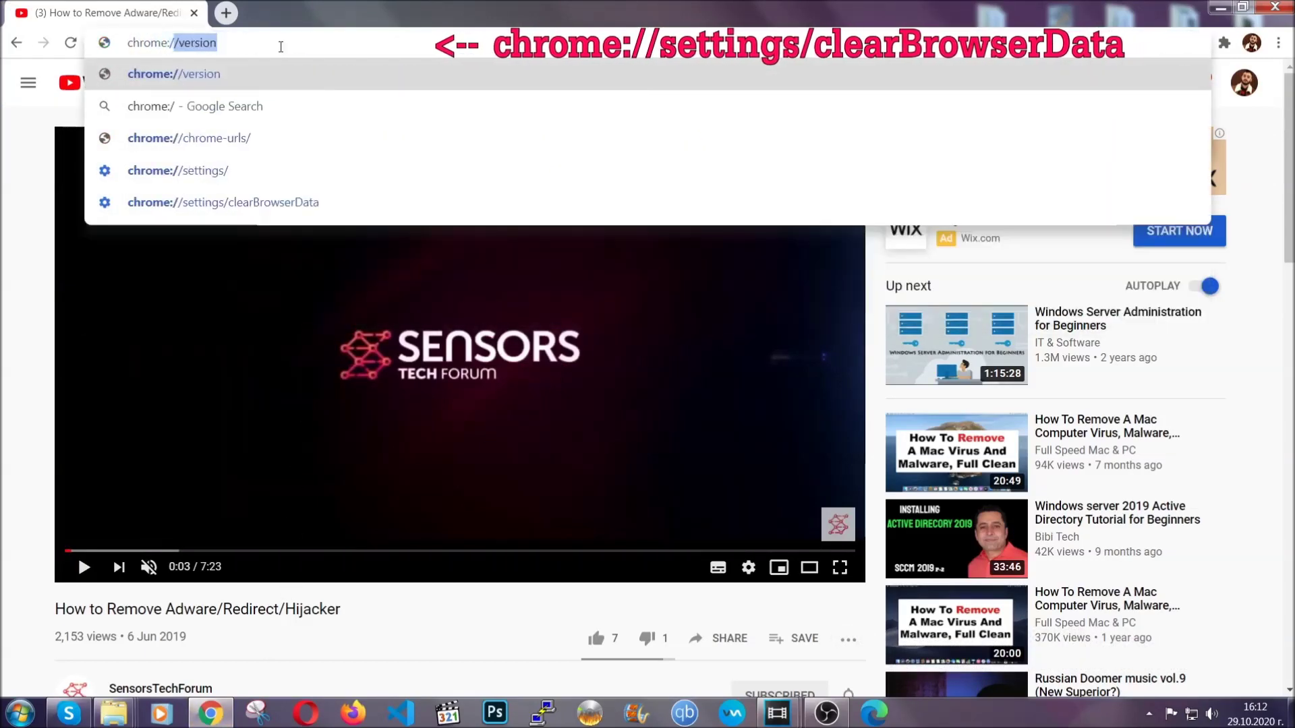
text(/setting)
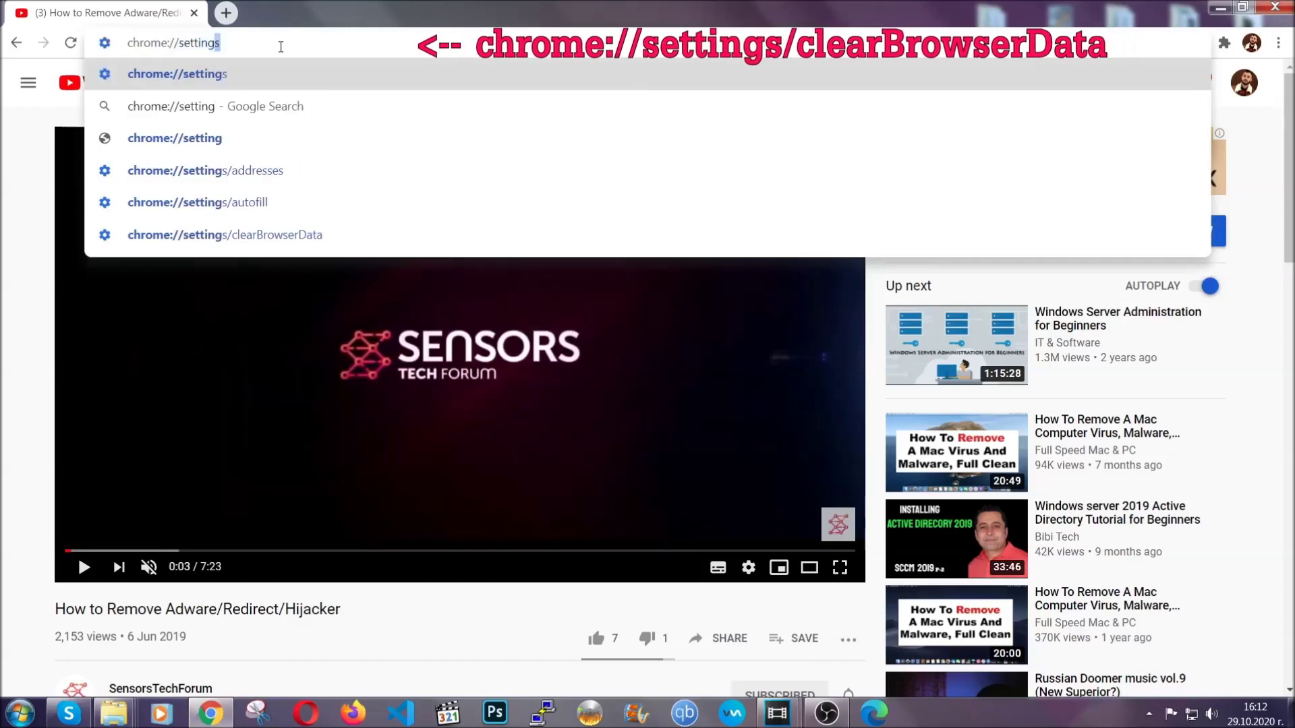
text(s/ce)
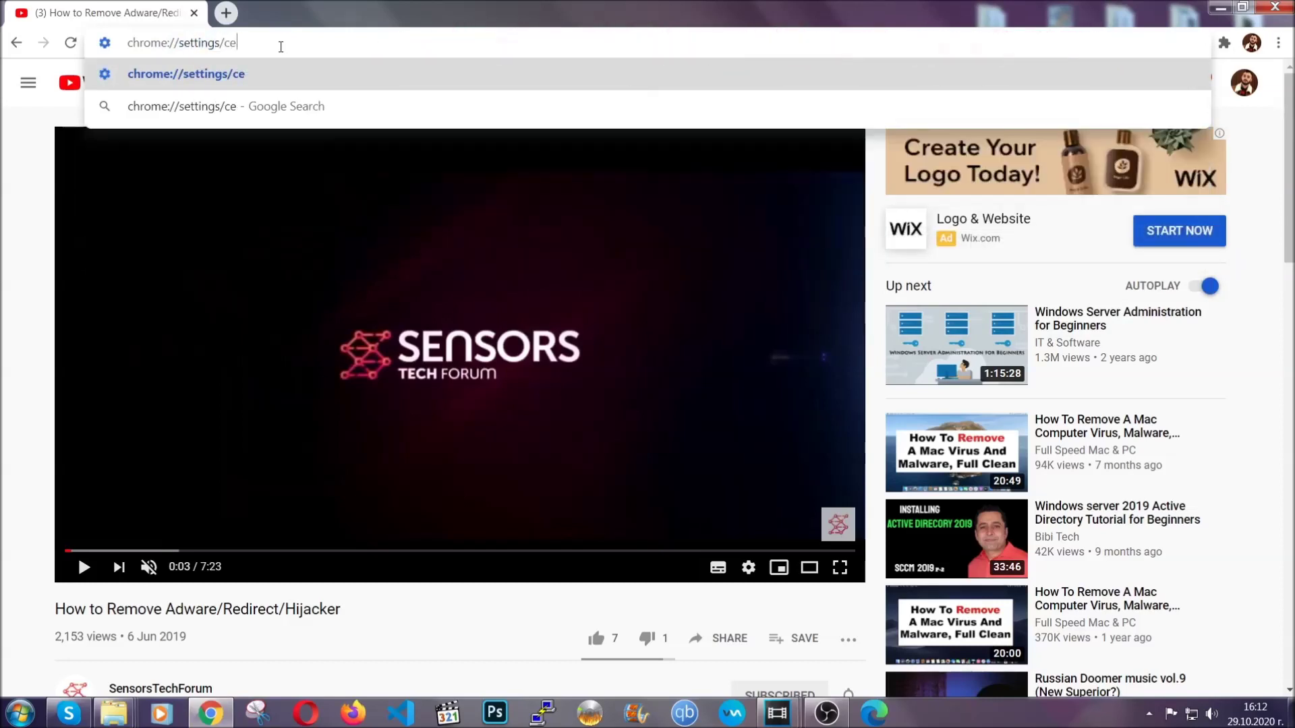
key(BackSpace)
text(lear)
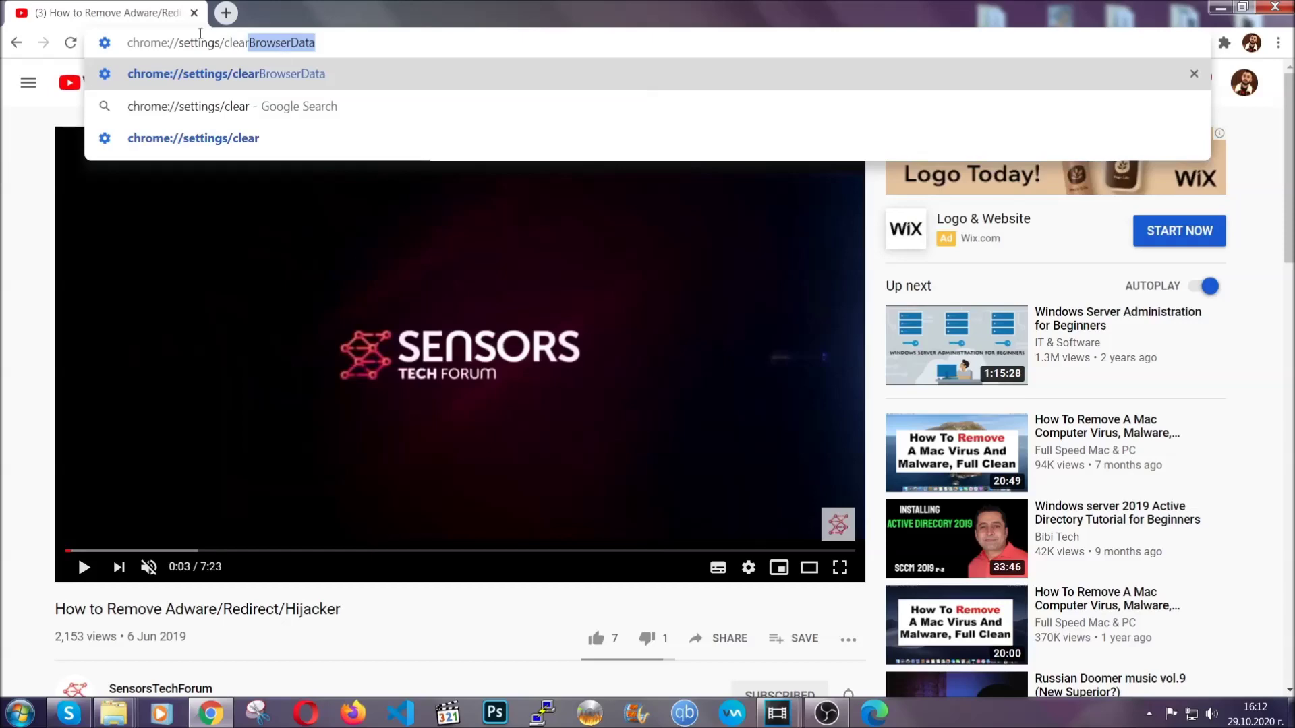
click(187, 77)
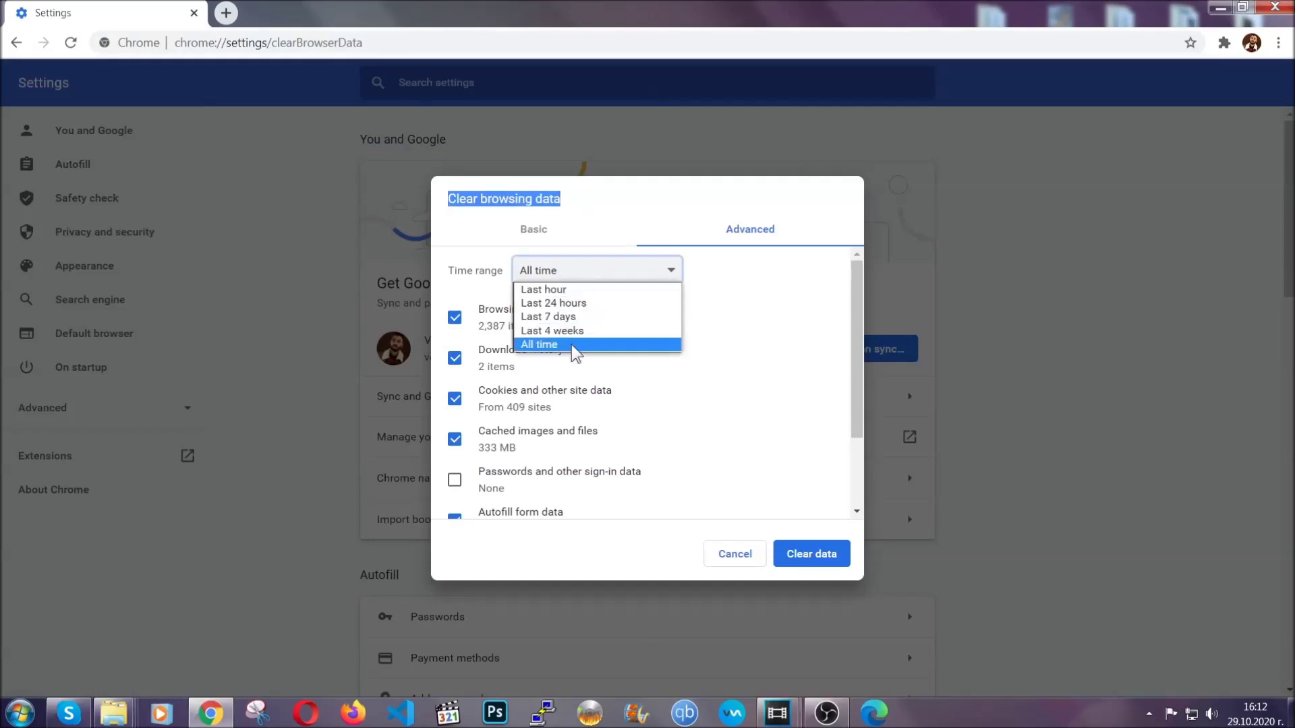
click(571, 344)
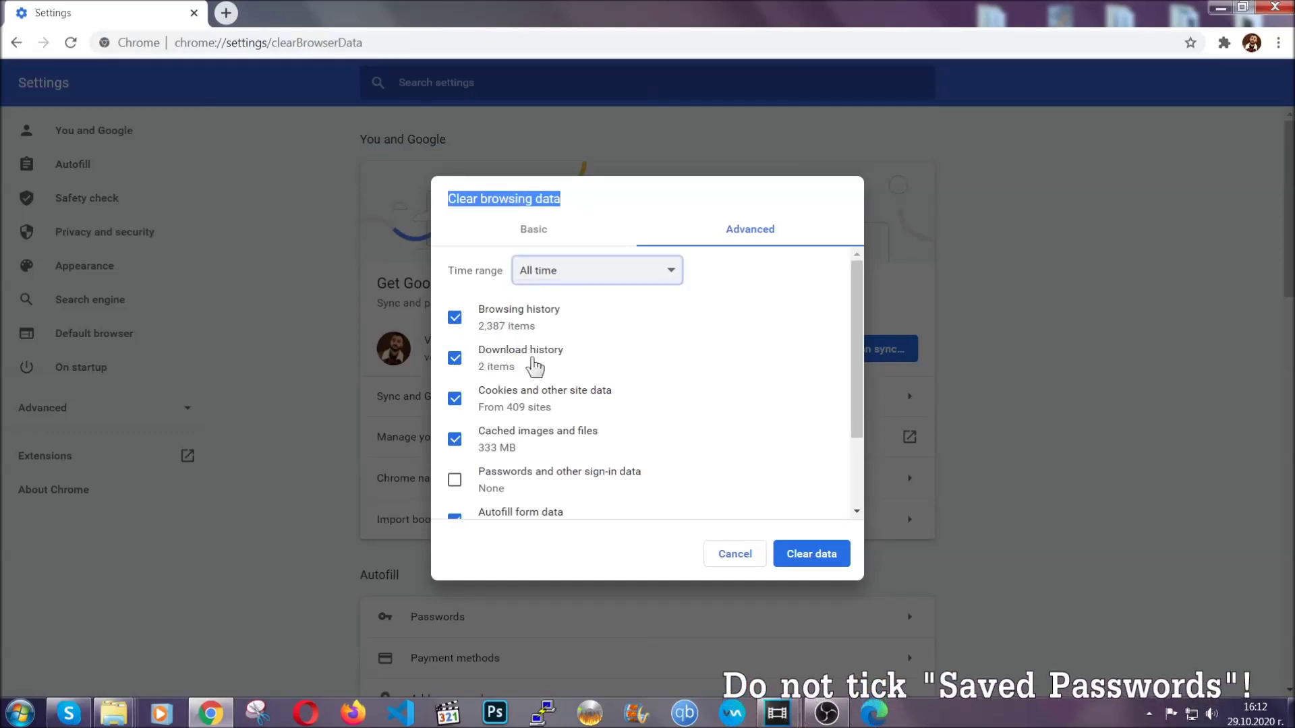
scroll(514, 442, down, 2)
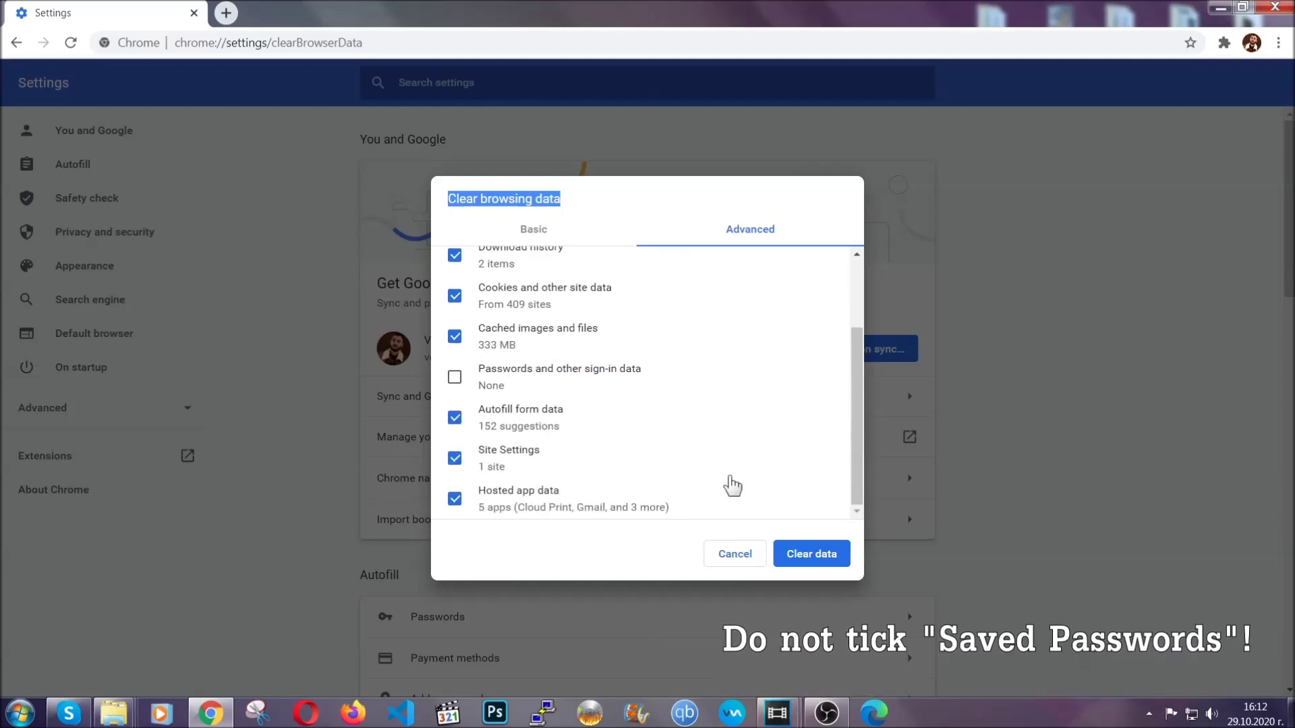
click(795, 556)
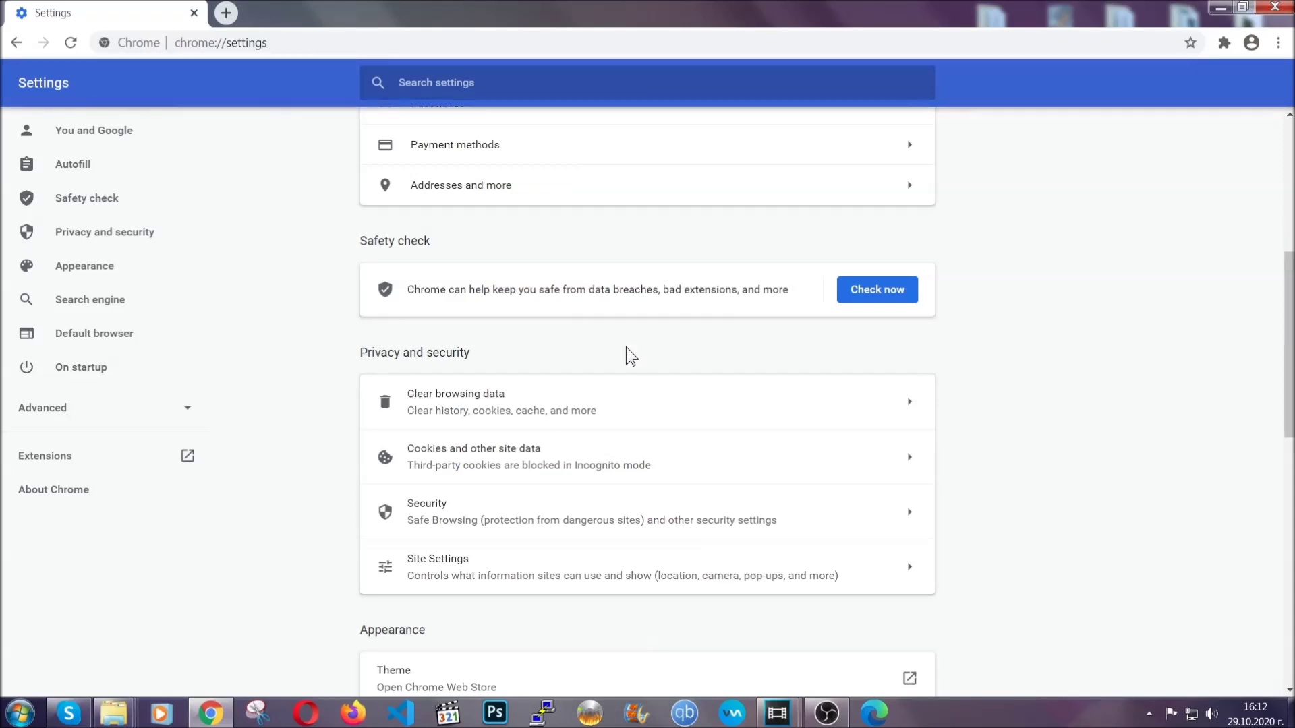
- Remove the Bulk Media Downloader extension from Chrome, then minimize Chrome
click(1279, 43)
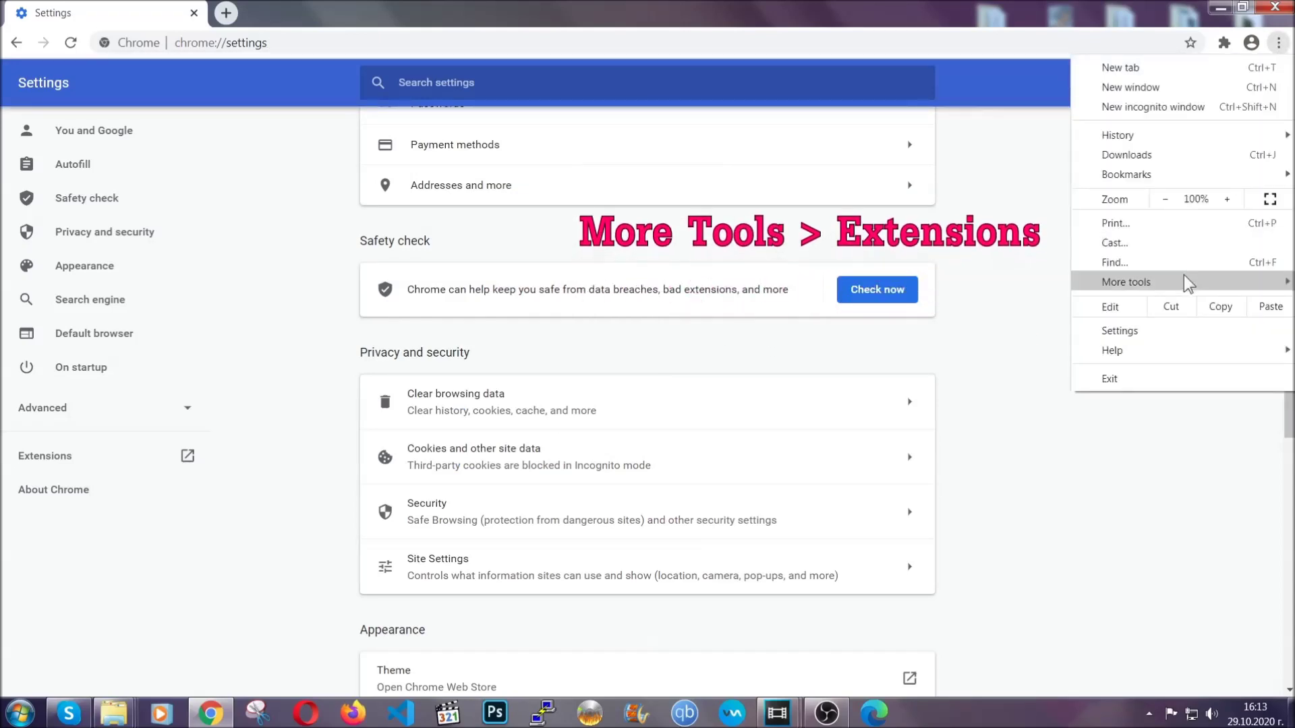
mouse_move(1126, 281)
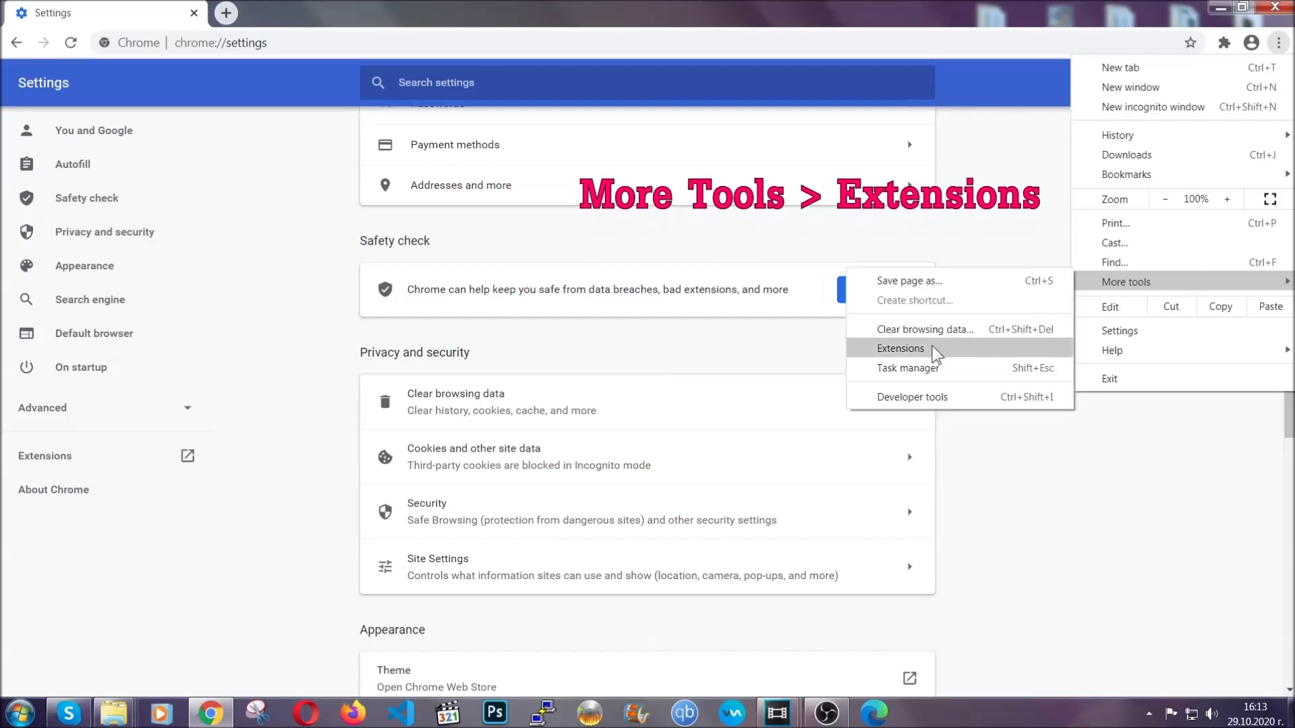
click(900, 349)
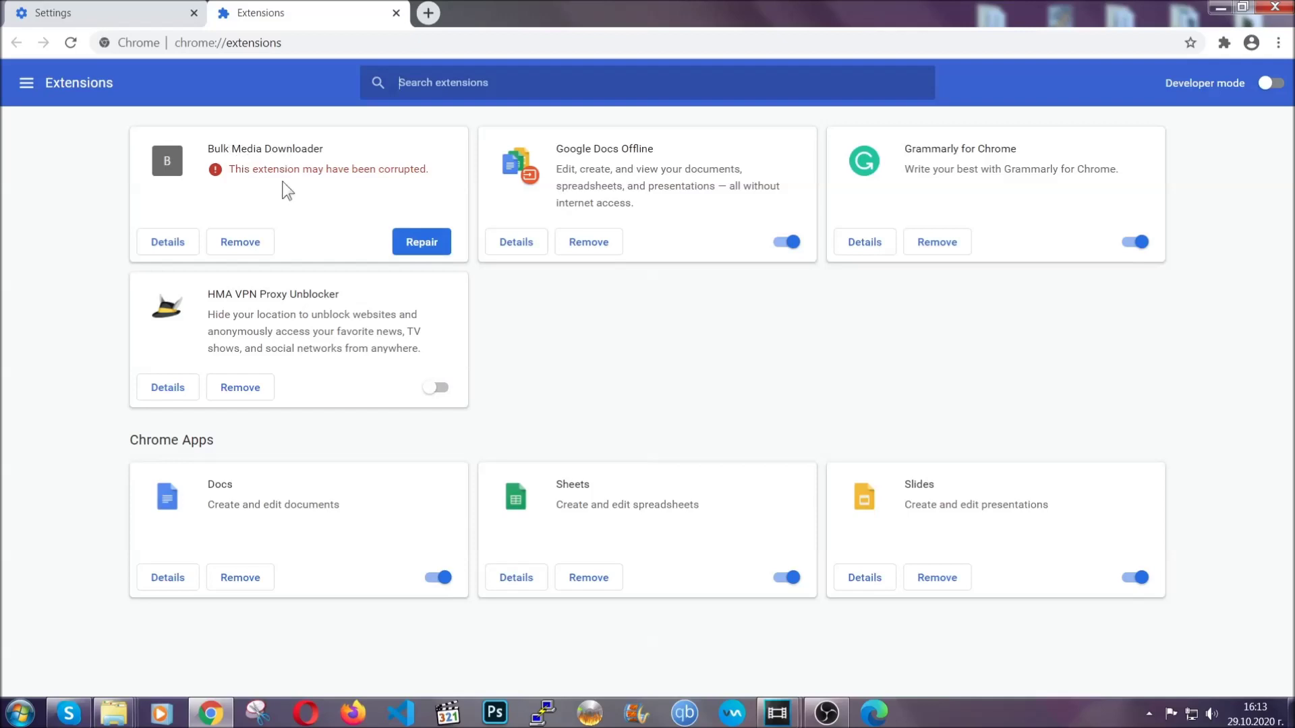
click(253, 245)
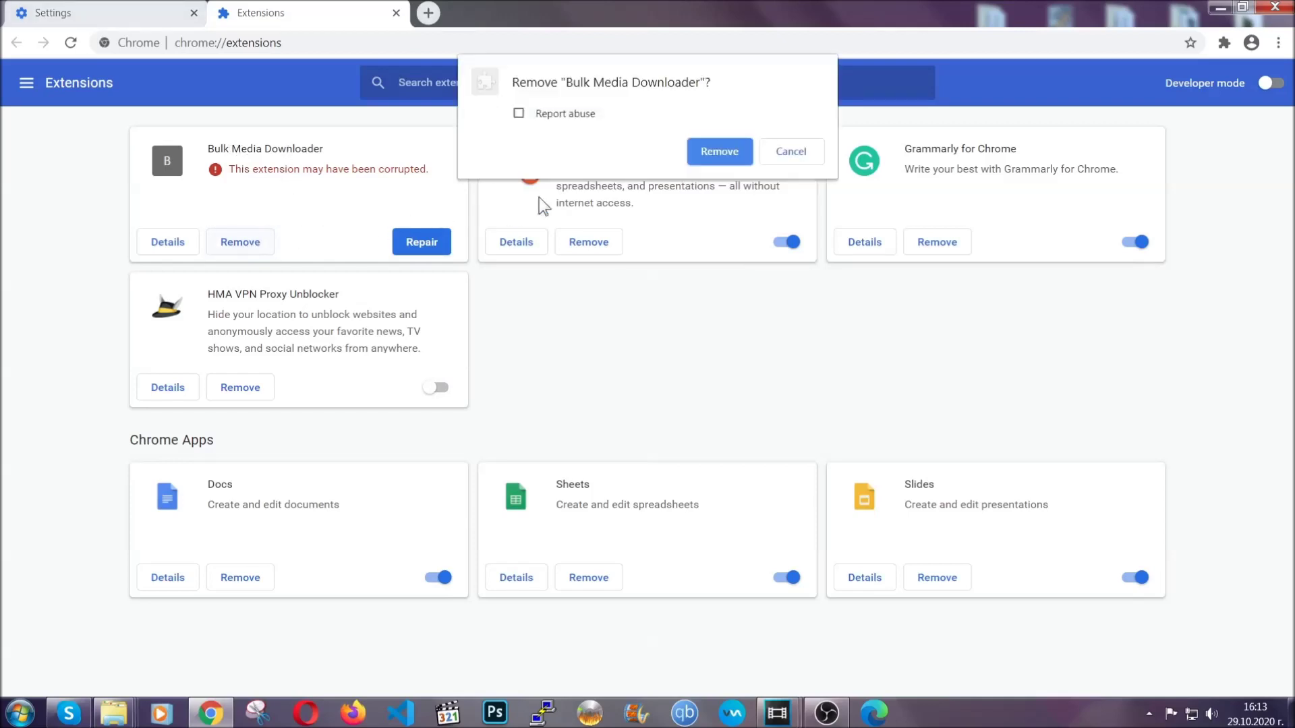
click(699, 147)
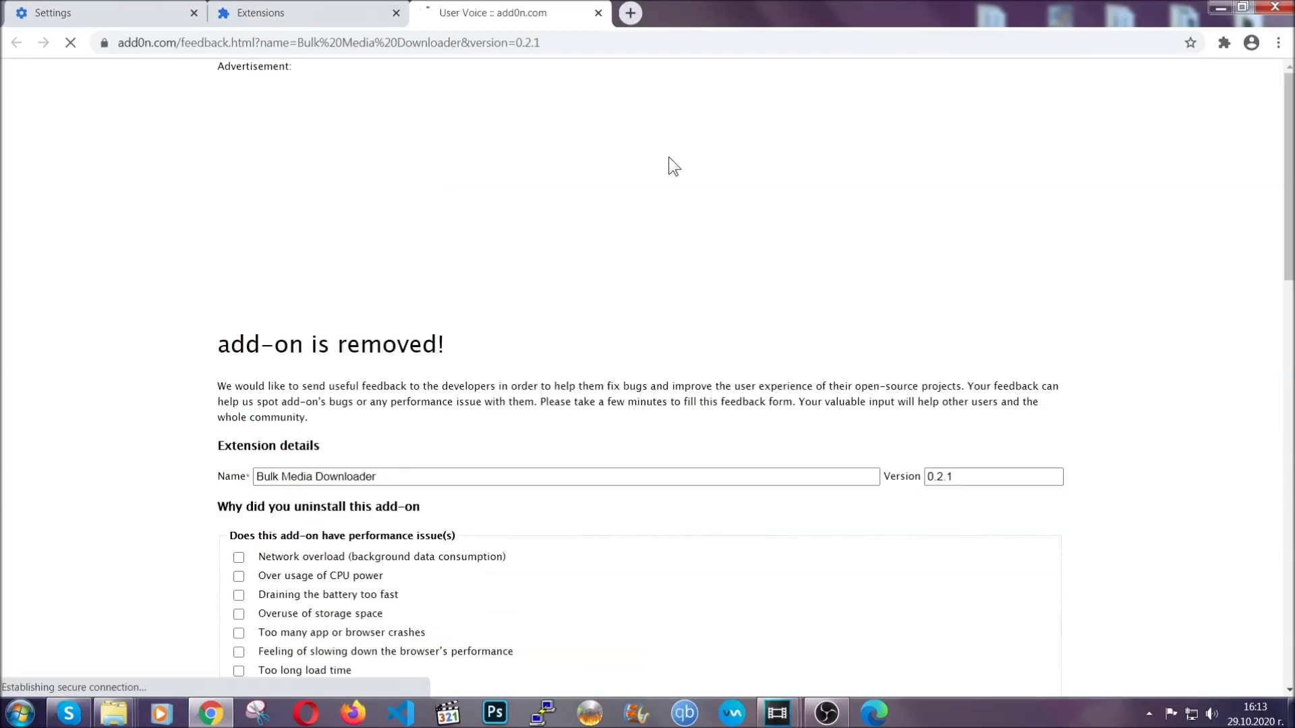
click(329, 15)
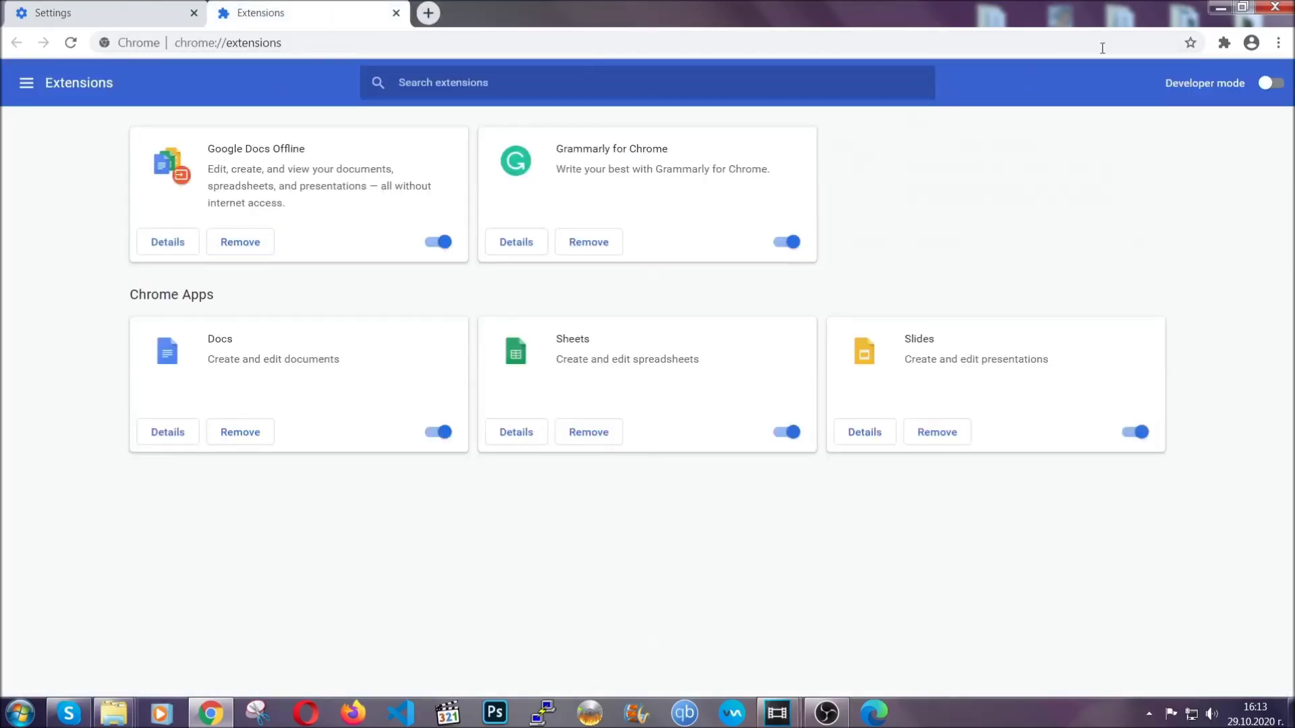
click(1210, 8)
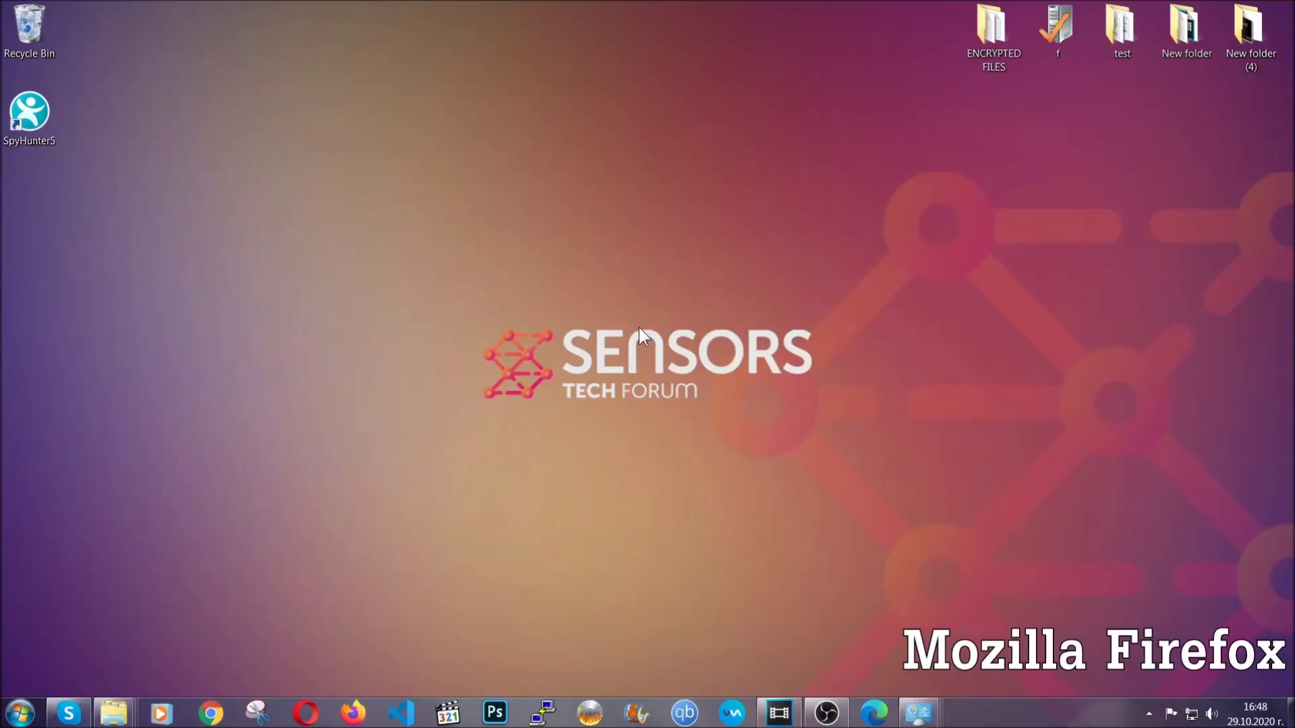
- Launch Firefox, load about:support, and start the Refresh Firefox reset
click(352, 713)
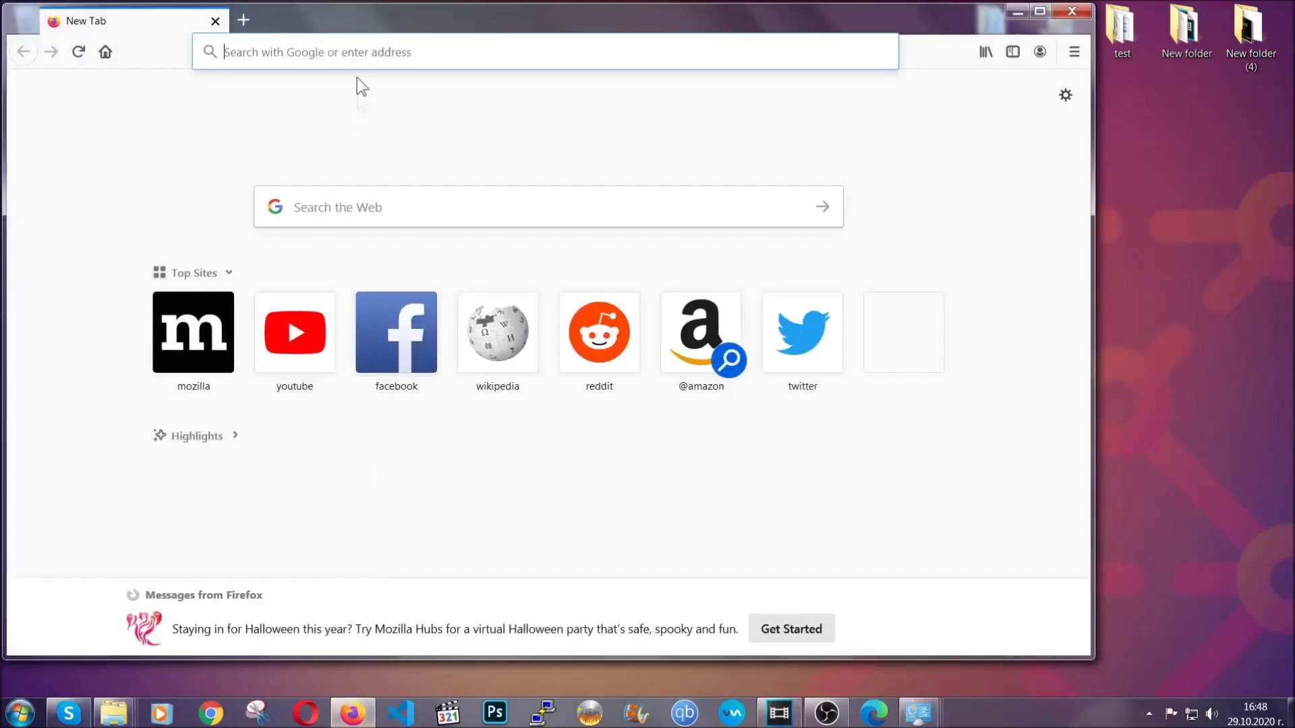
click(355, 51)
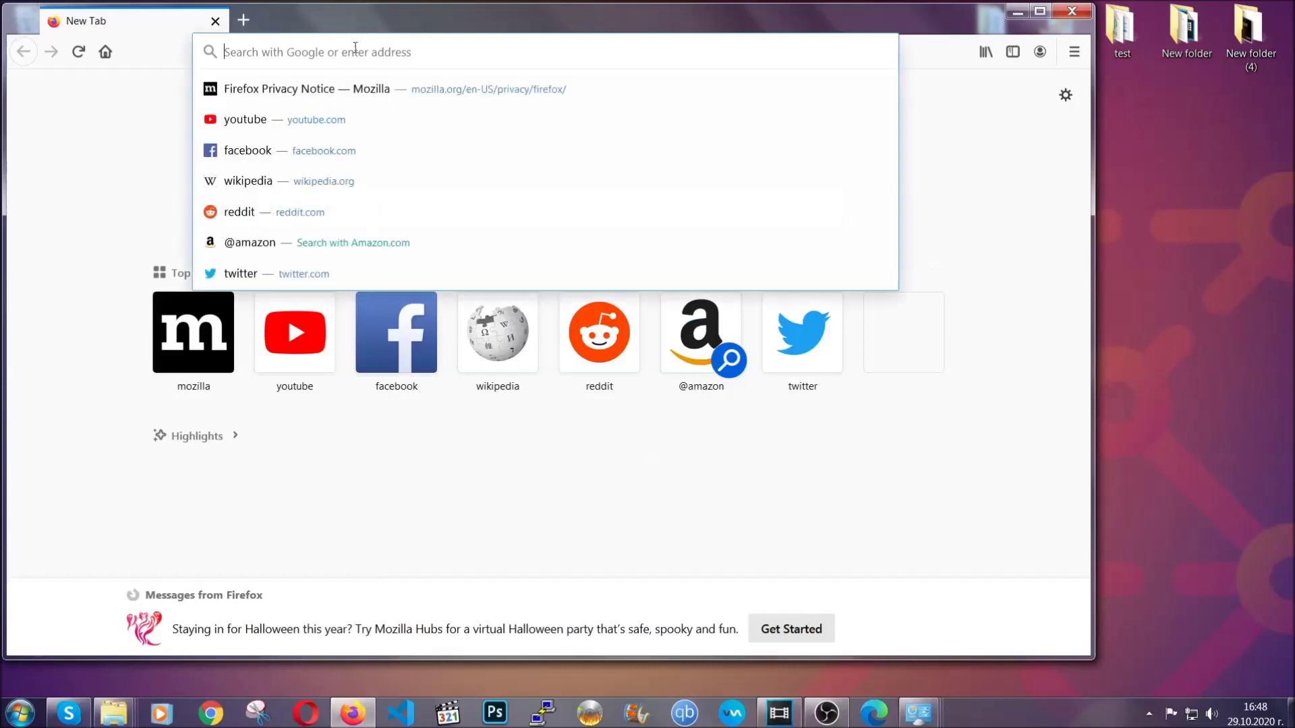
text(about)
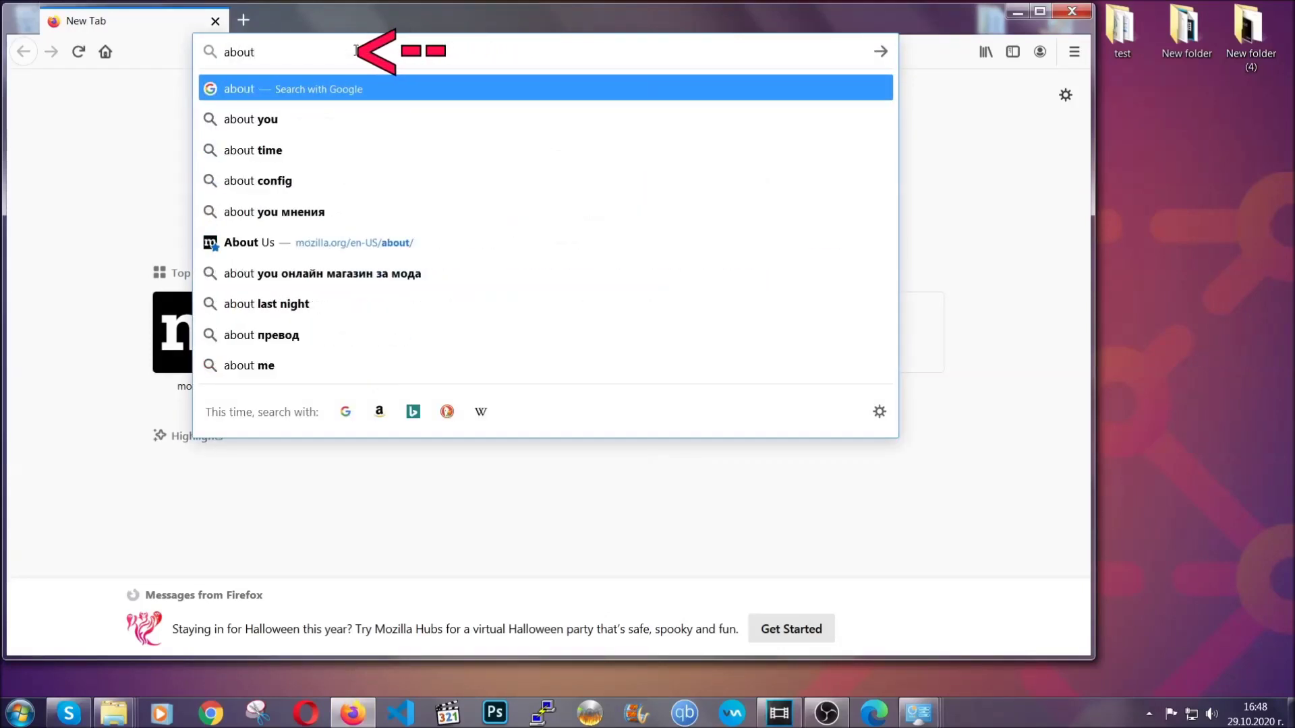
text(:support)
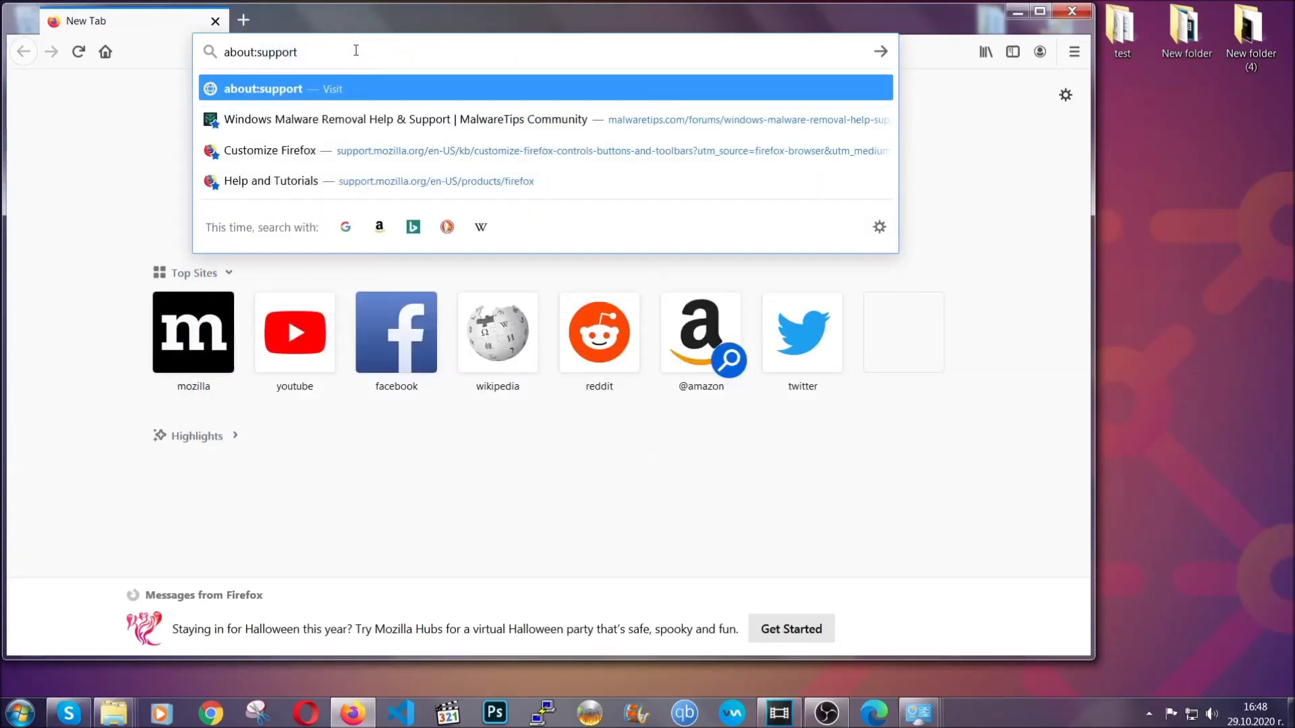
key(Return)
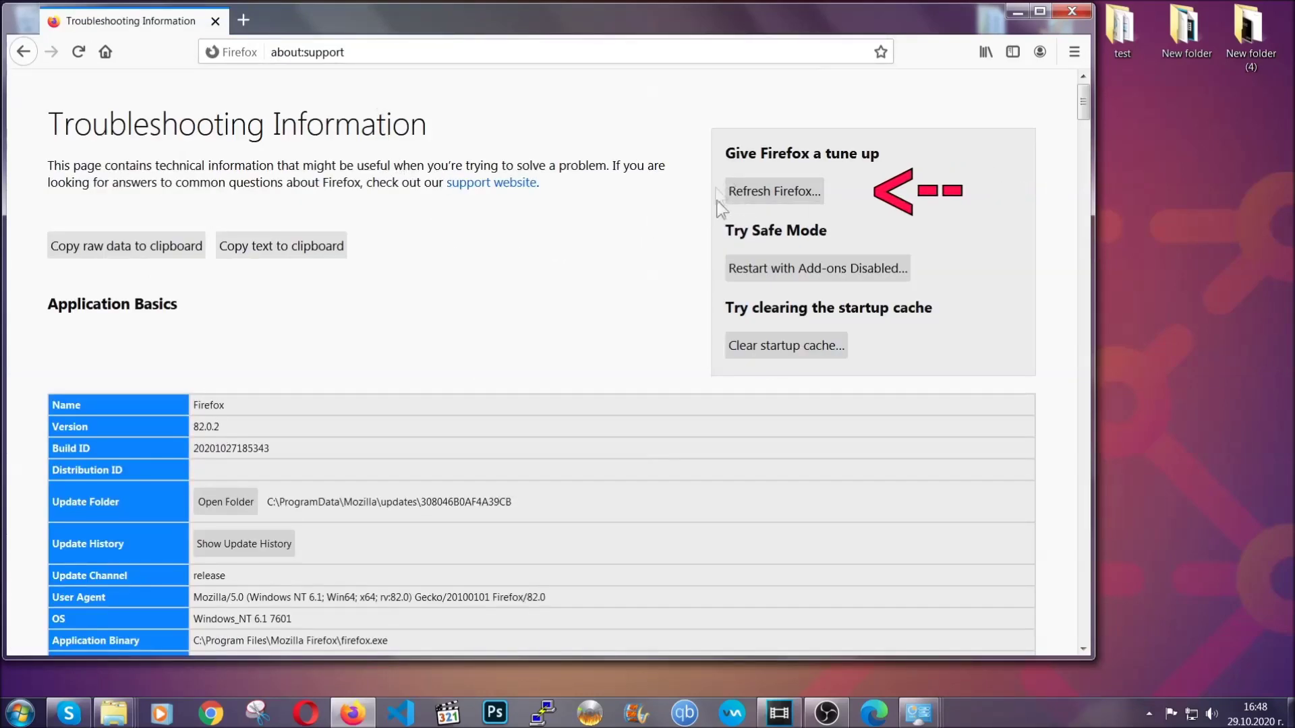
click(766, 197)
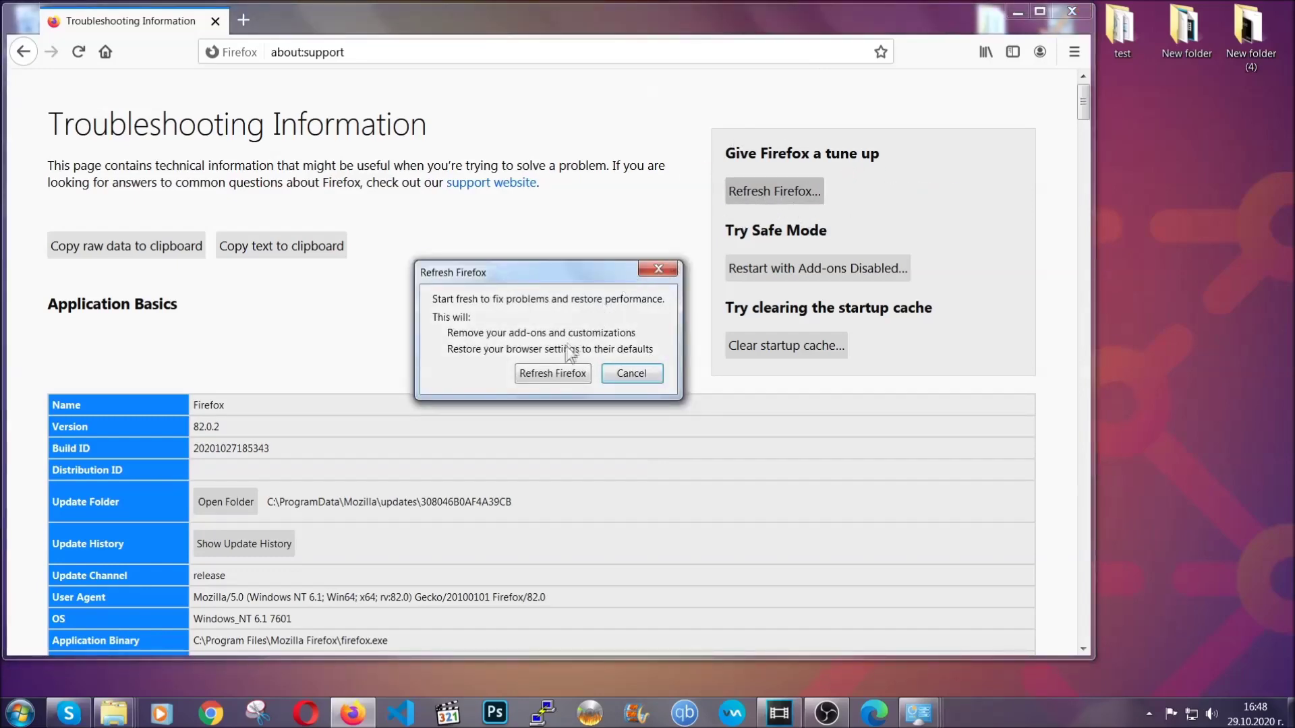
- Confirm the Firefox refresh and minimize Firefox after the Success page
click(551, 374)
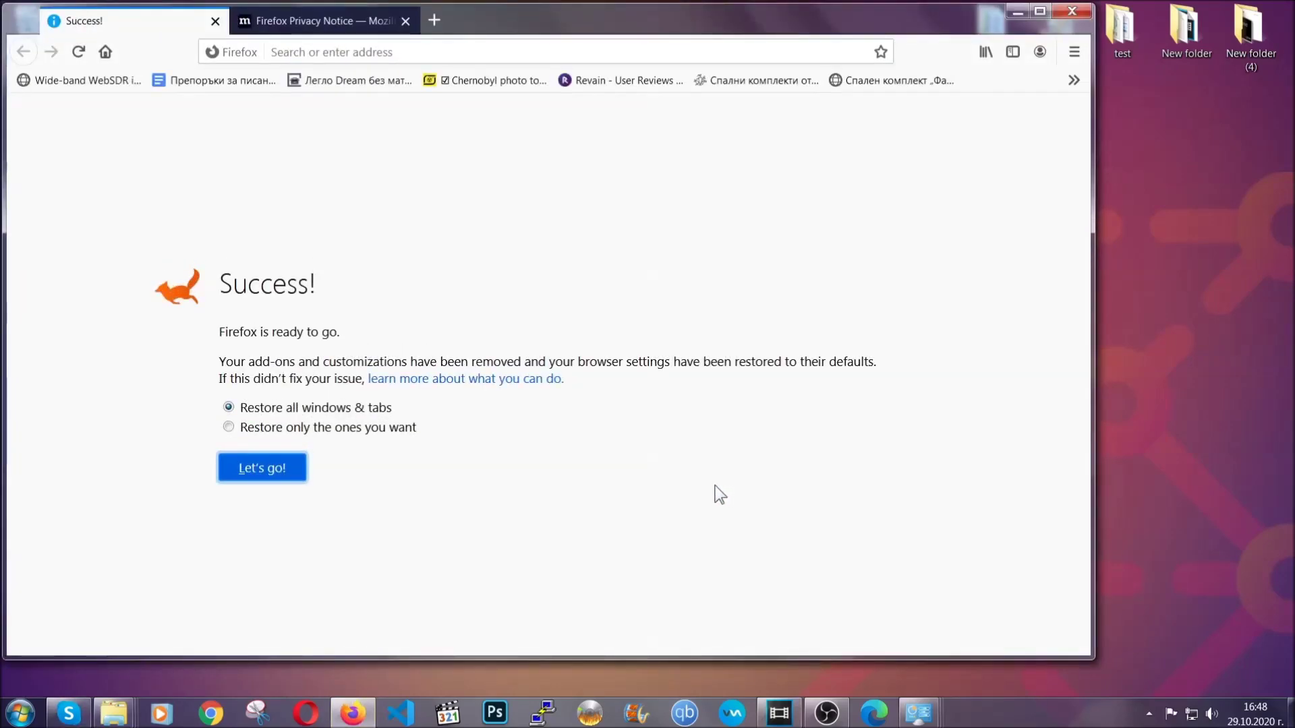
click(1014, 13)
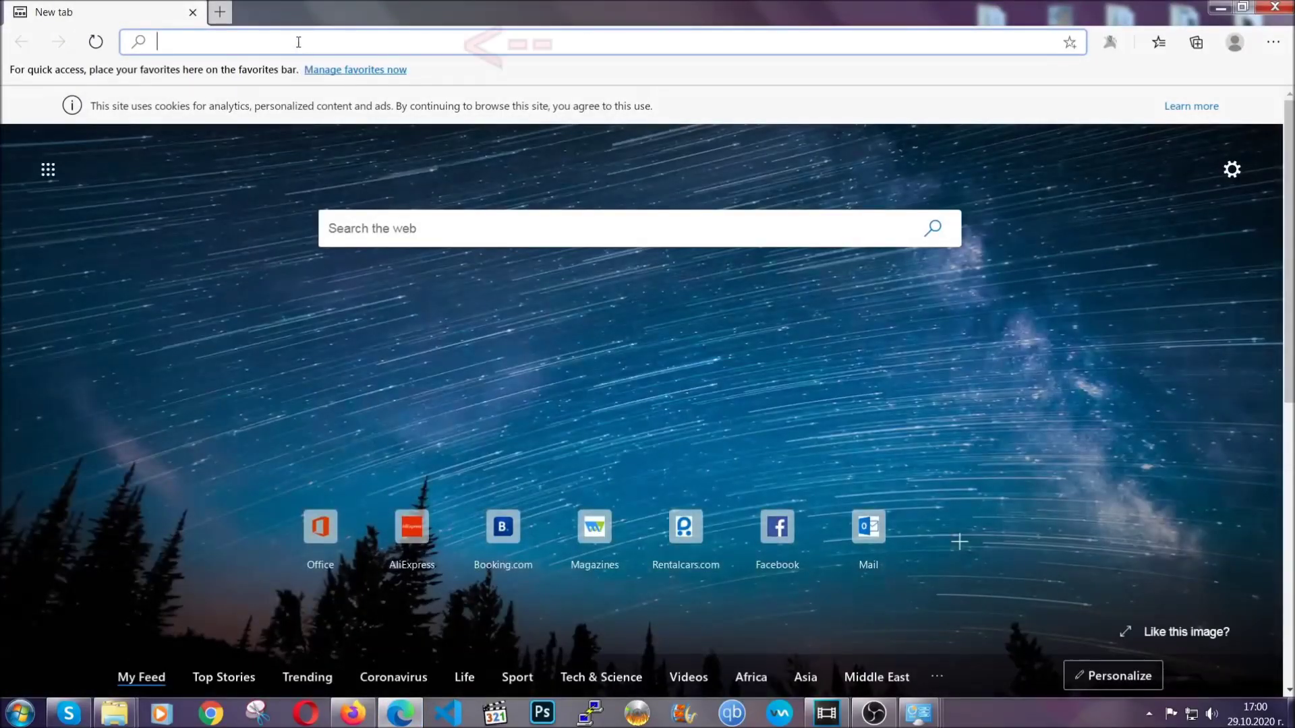
text(edge:)
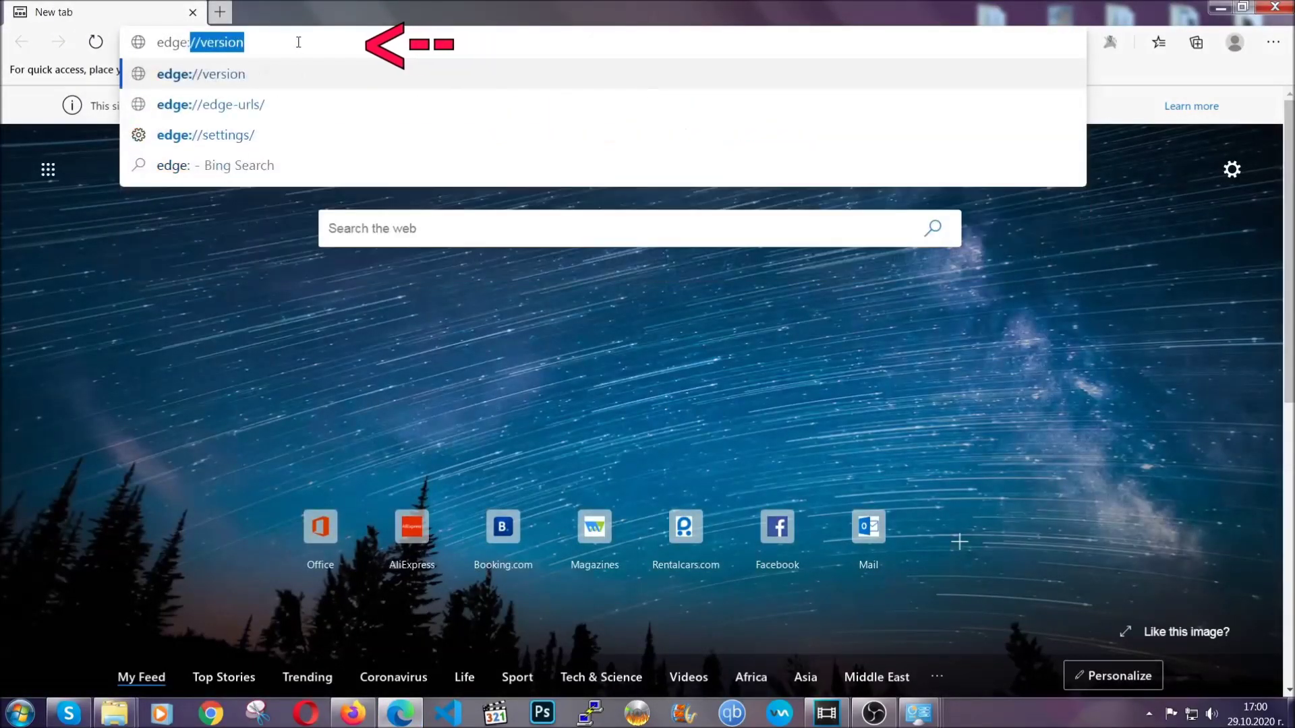
text(//setting)
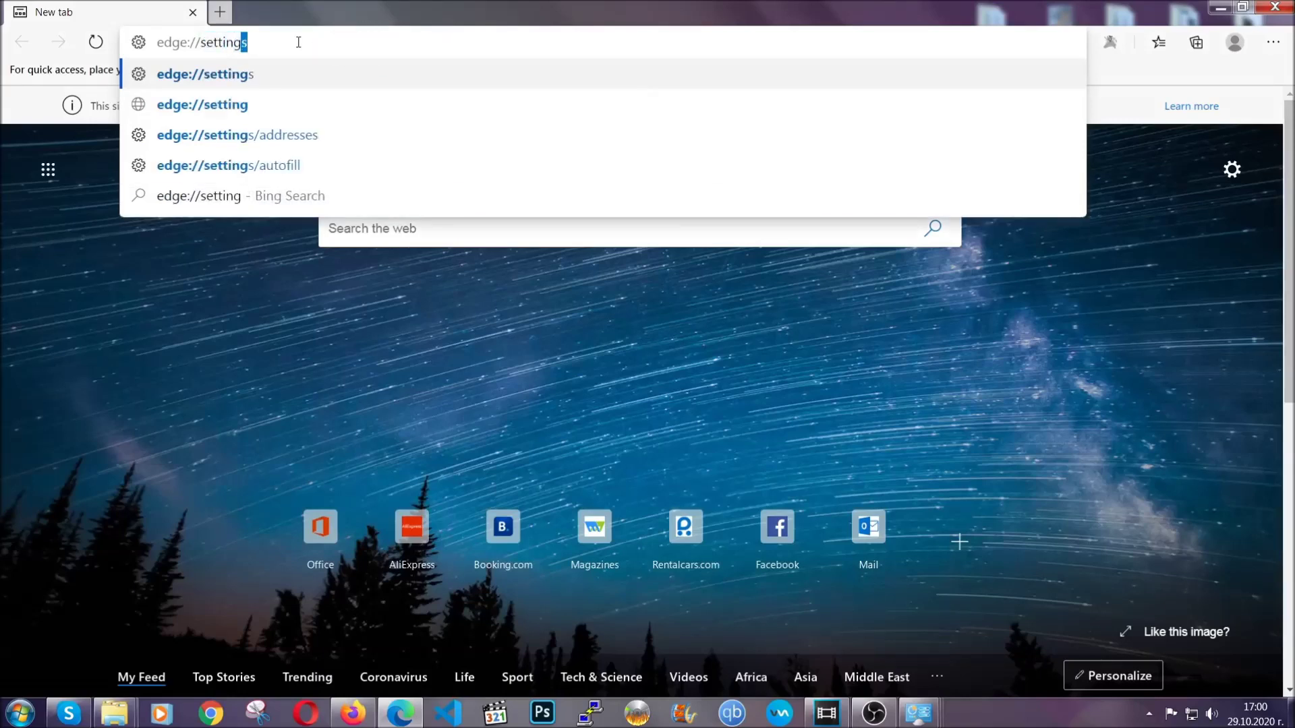
text(s/cle)
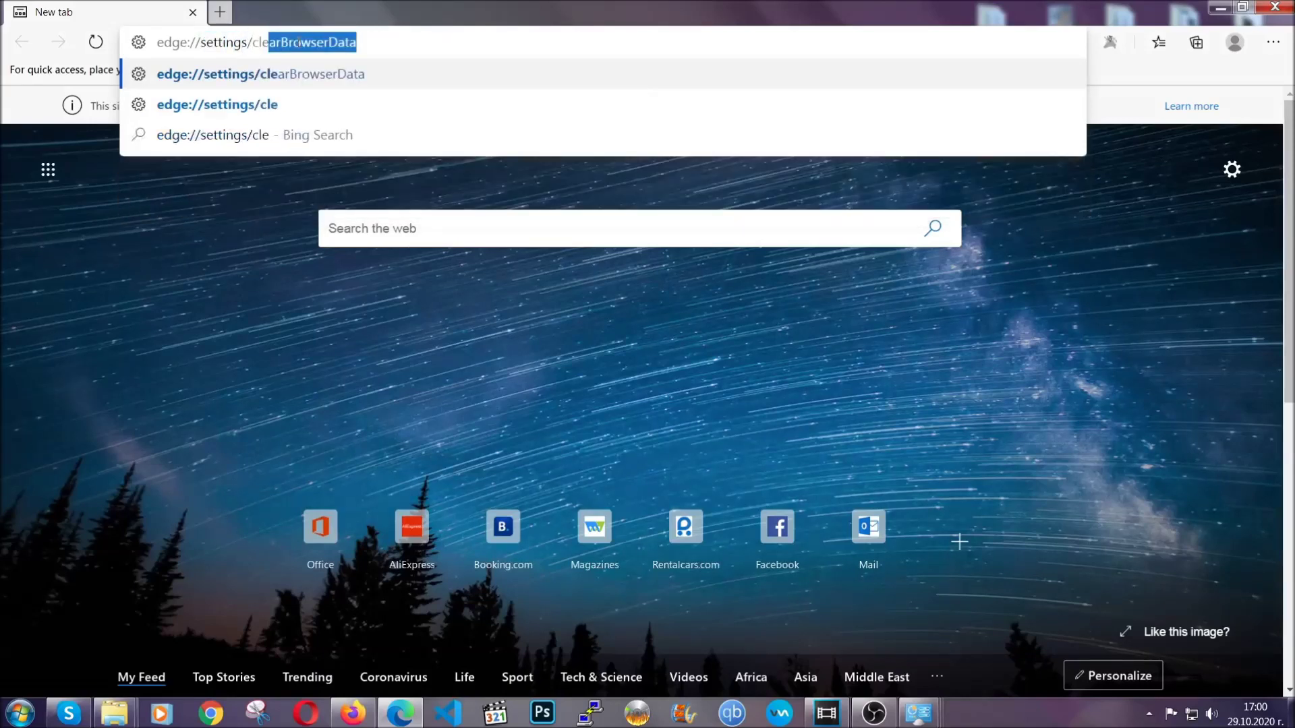
text(arBrow)
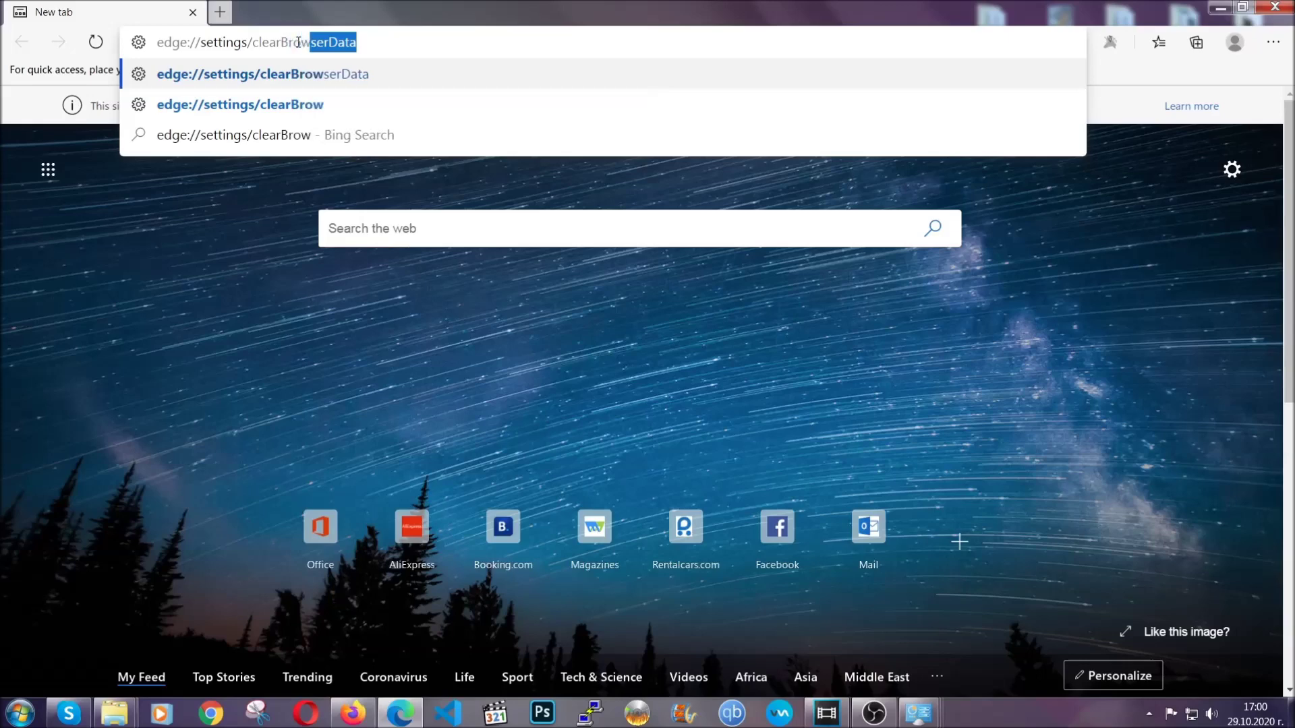
text(serData)
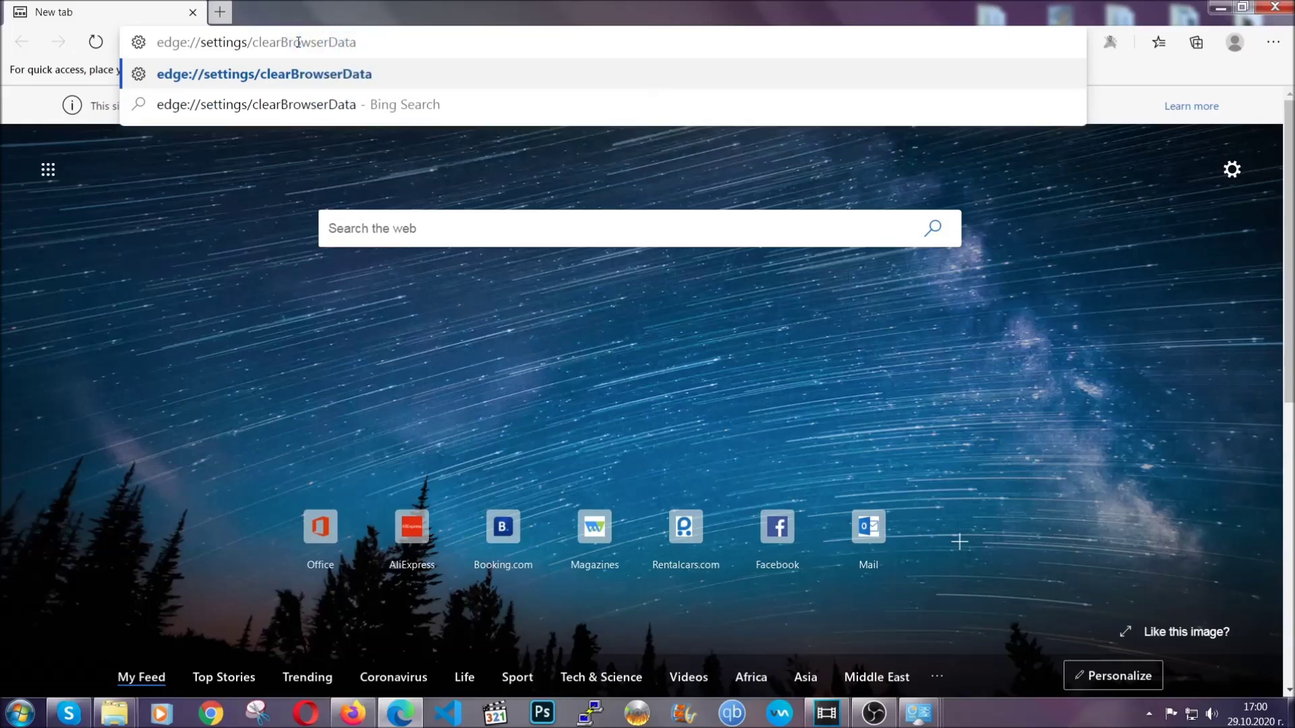
- Clear Edge's All time browsing data at edge://settings/clearBrowserData, leaving Passwords unchecked
key(Return)
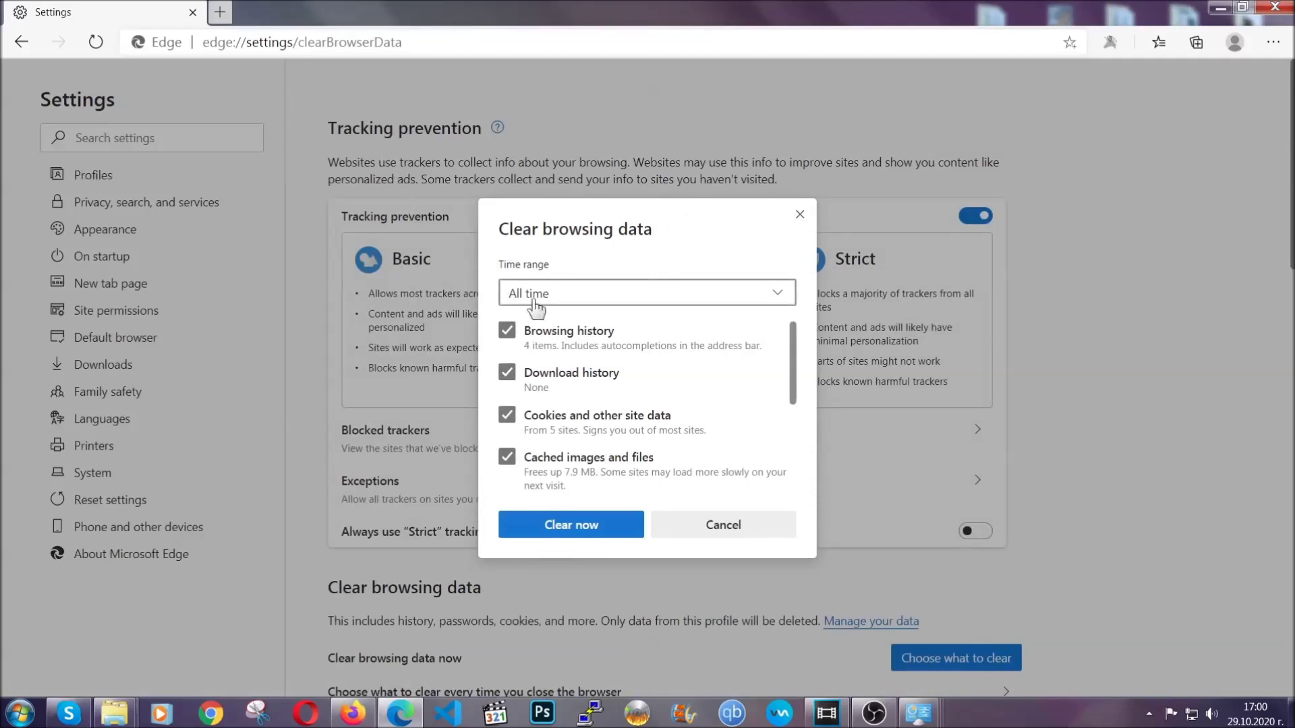
click(535, 299)
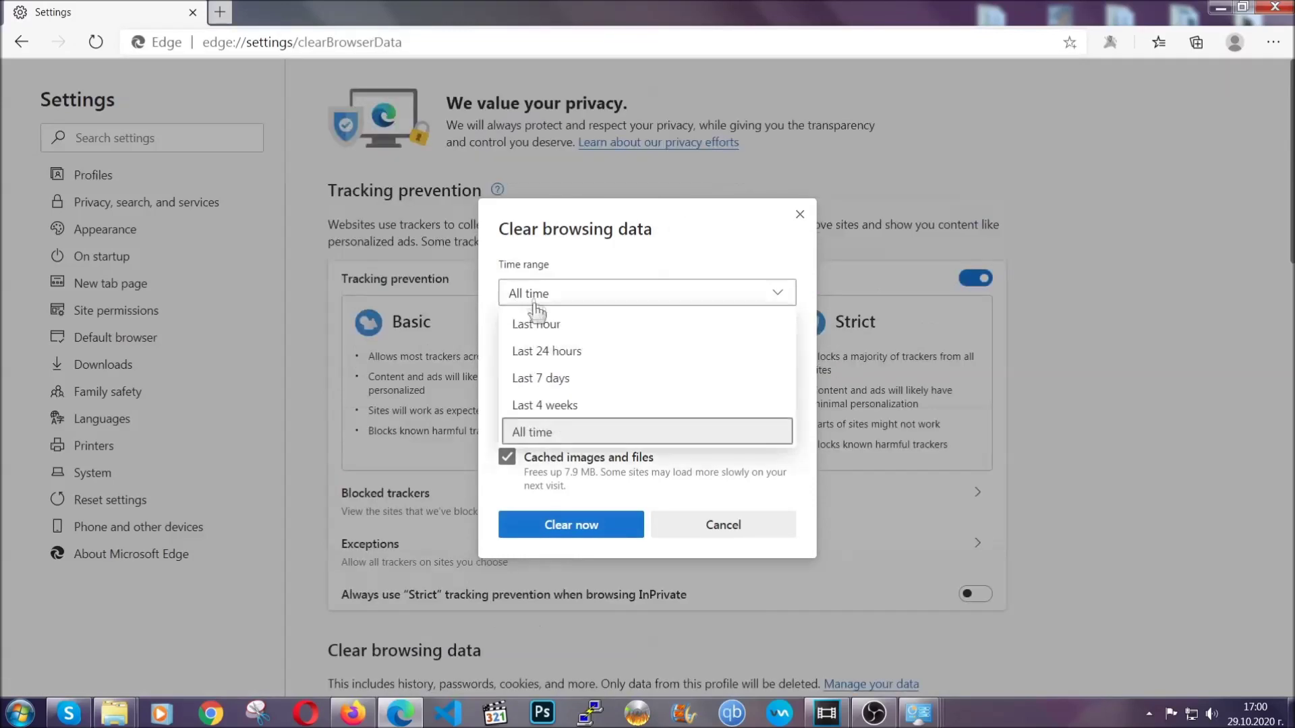
click(535, 435)
scroll(535, 437, down, 3)
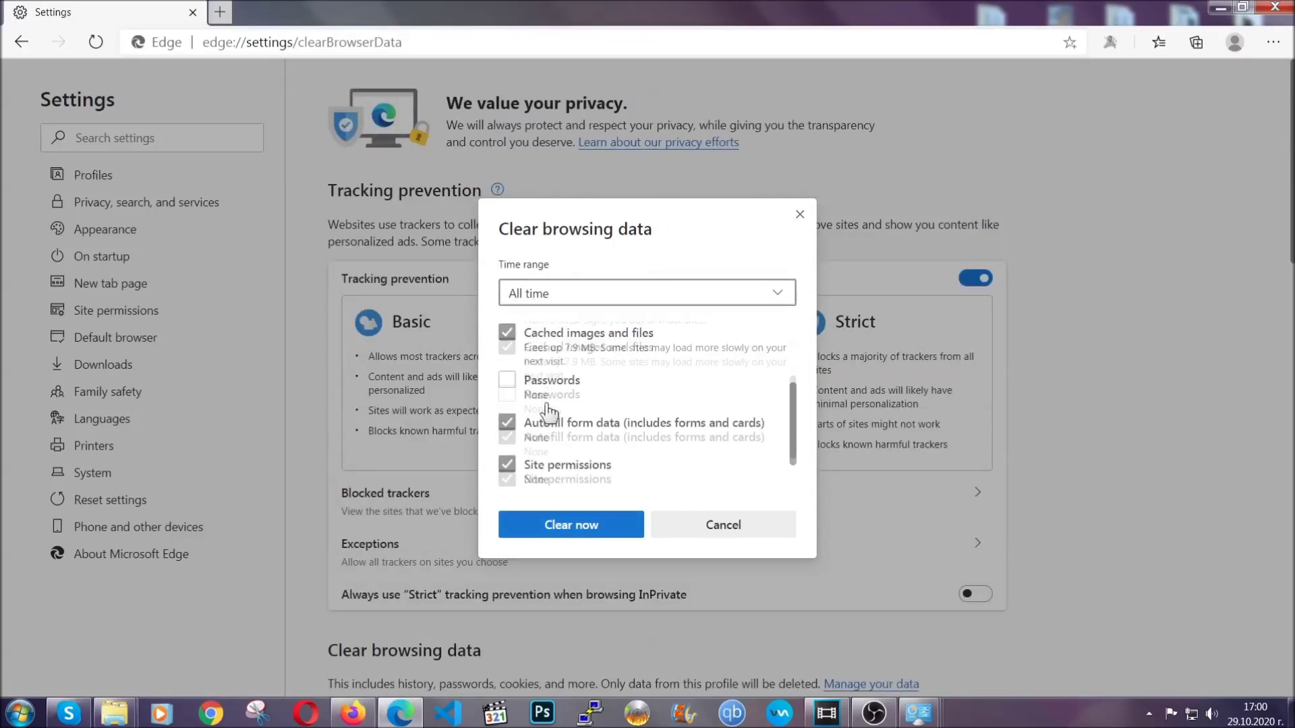
scroll(536, 438, down, 2)
click(563, 528)
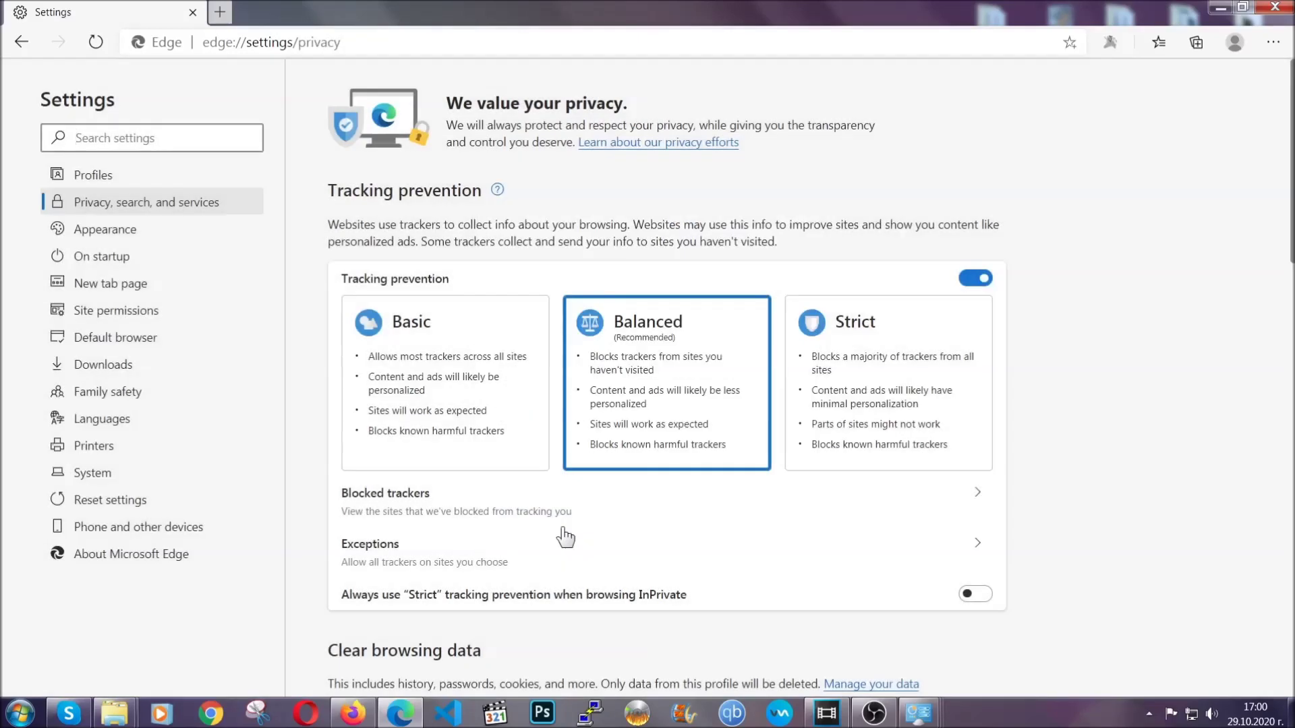
- Remove the Chinese-named extension from Edge's Extensions page
click(1271, 44)
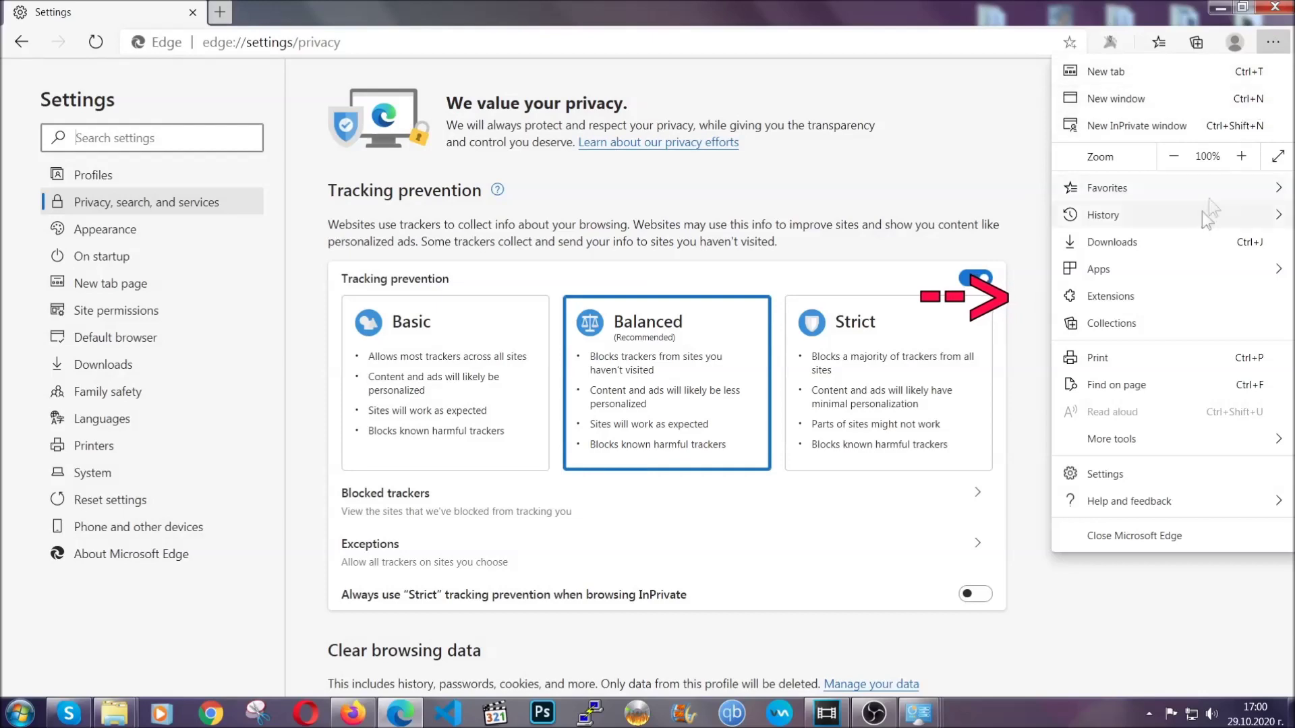
click(1179, 291)
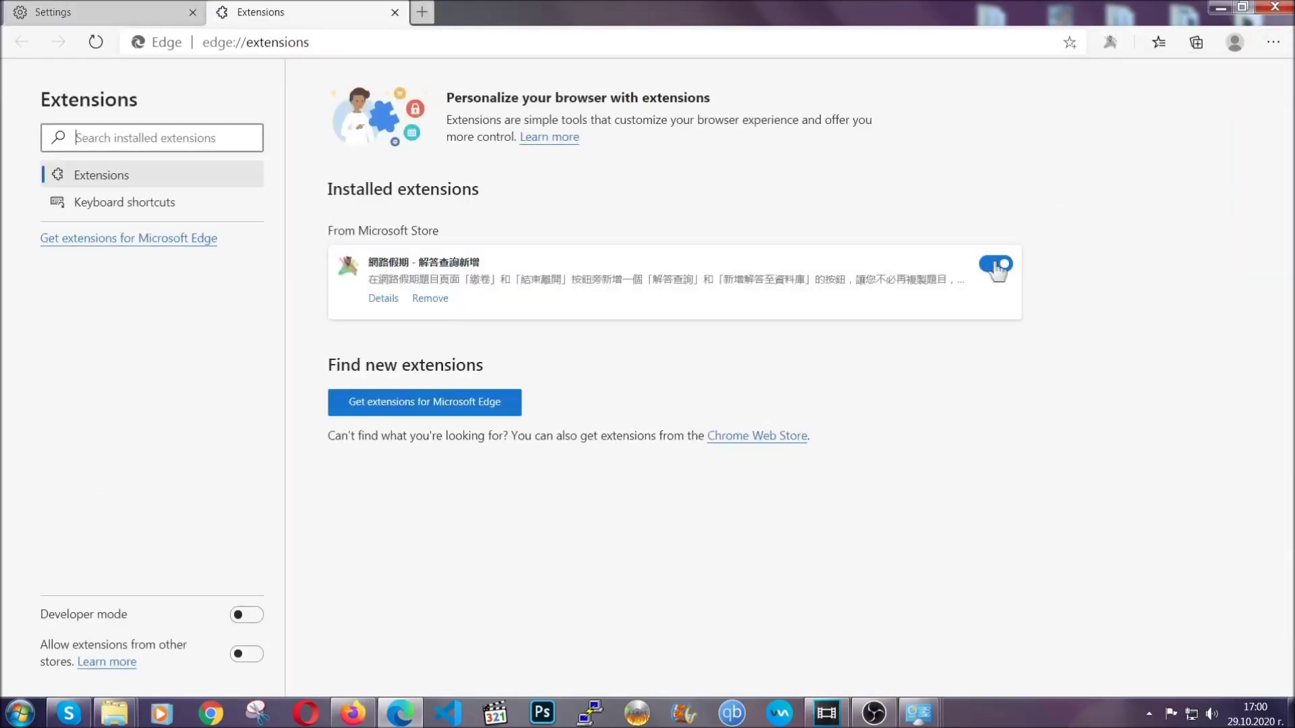
click(423, 302)
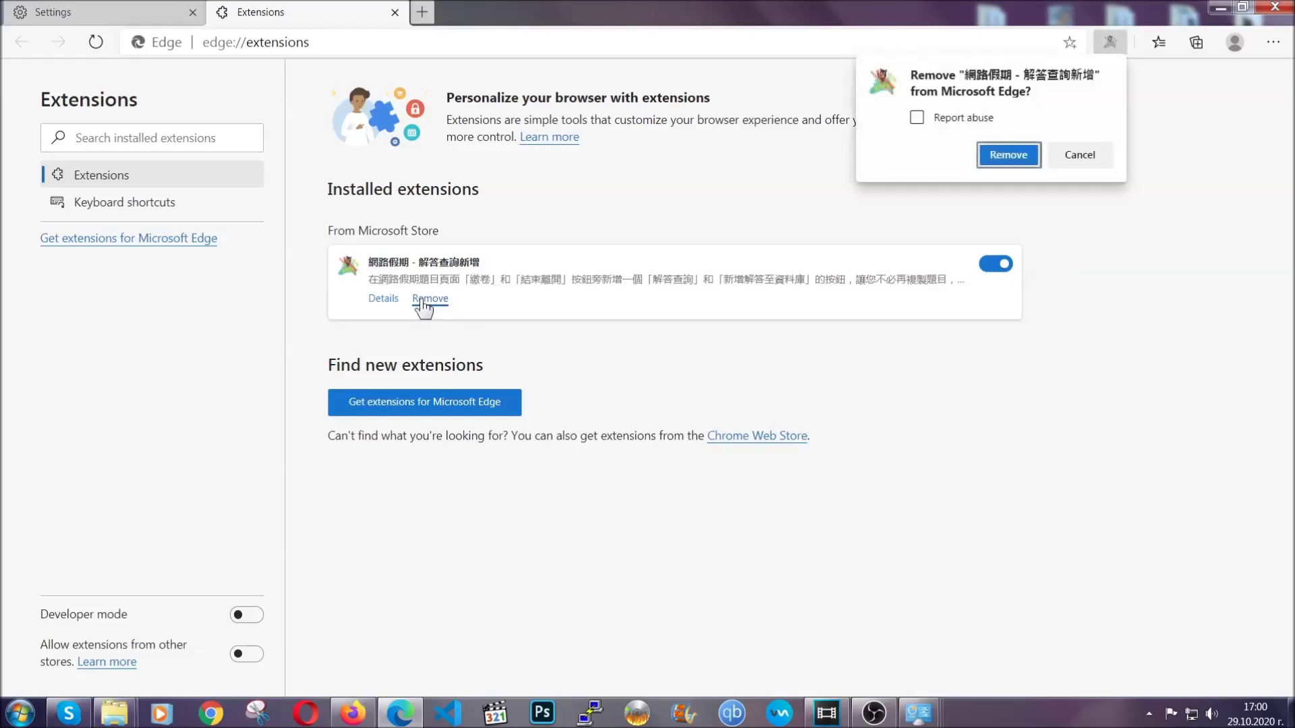
click(1004, 154)
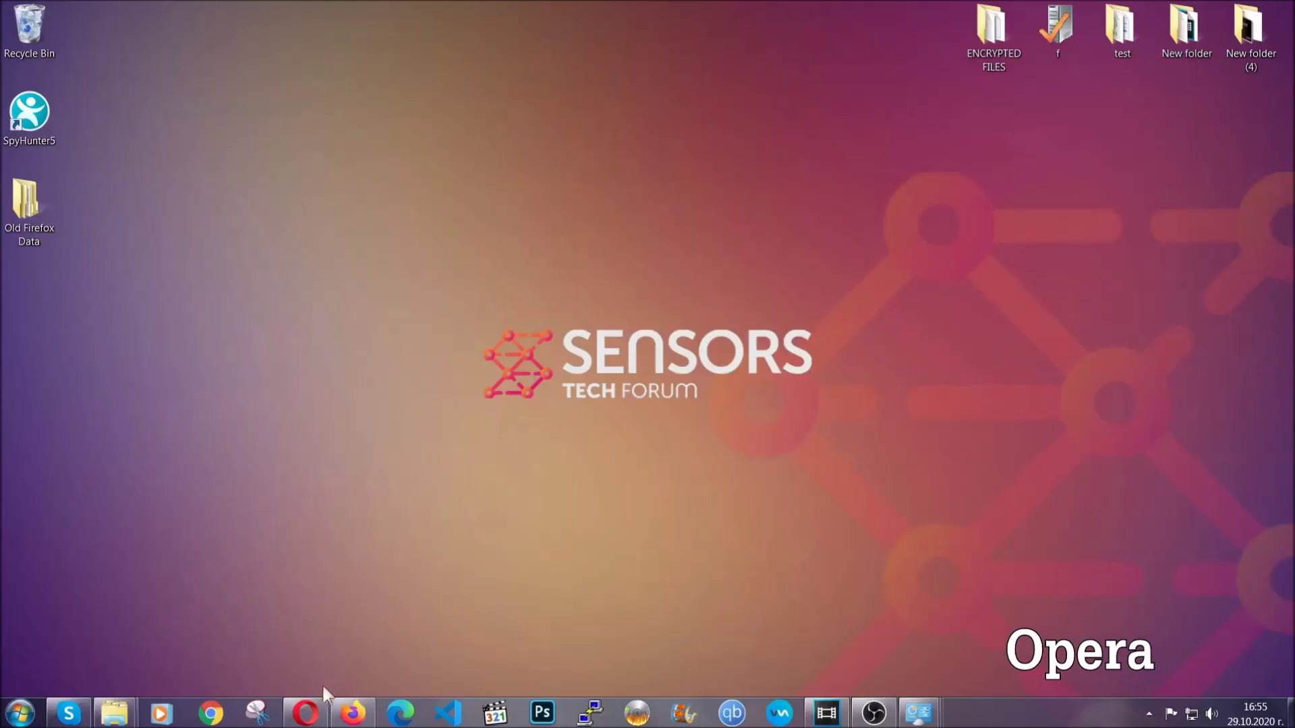
- Bring up Opera and load the opera://settings/clearBrowserData page
click(306, 713)
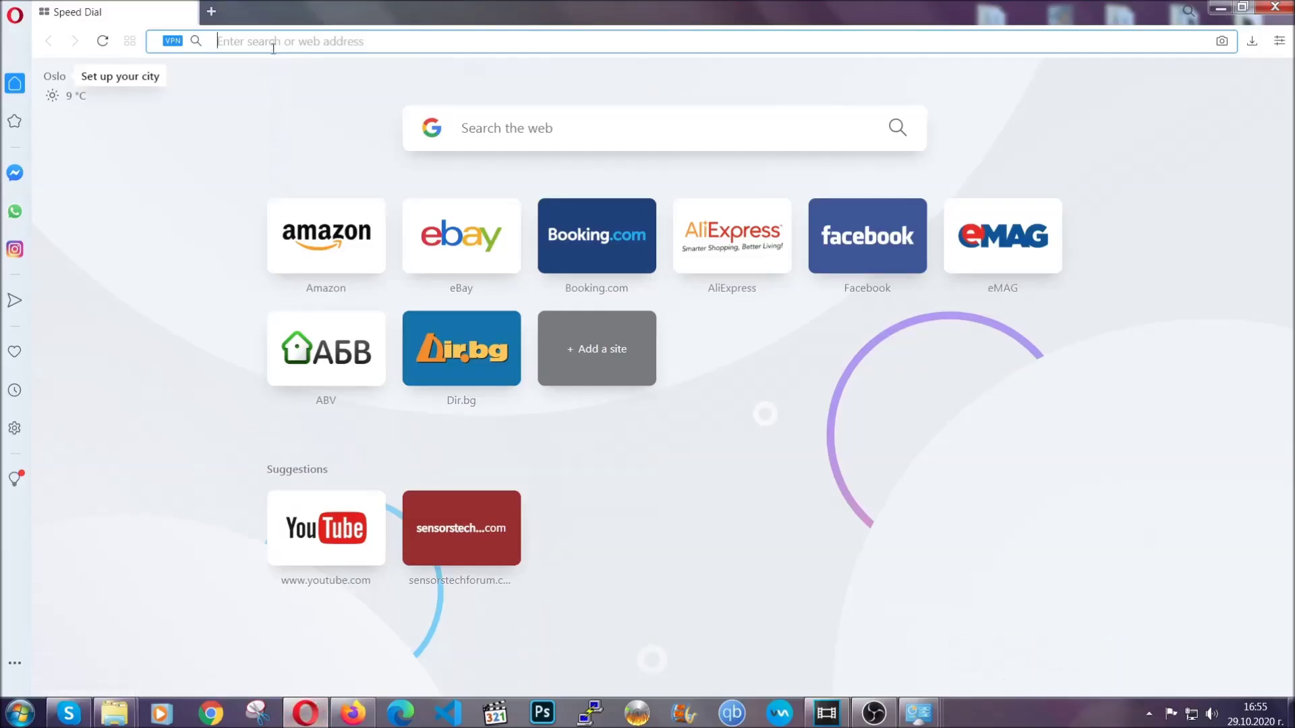
text(opera)
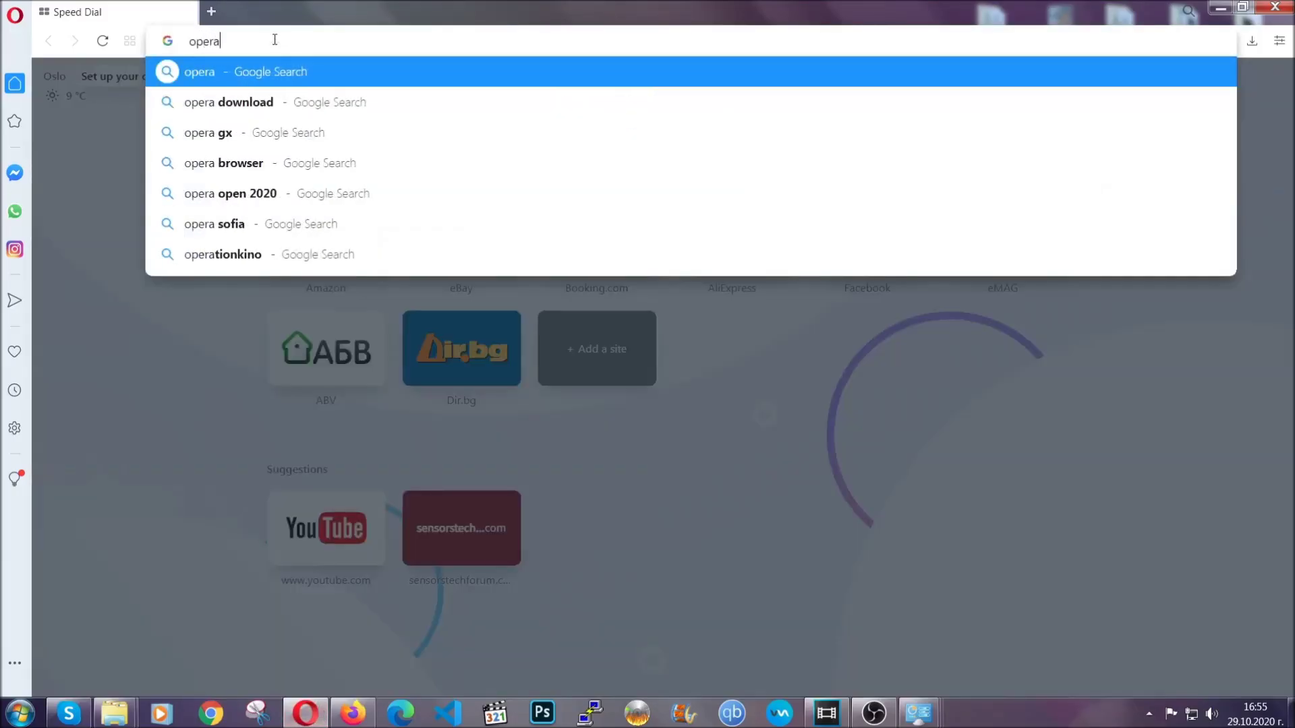
text(://set)
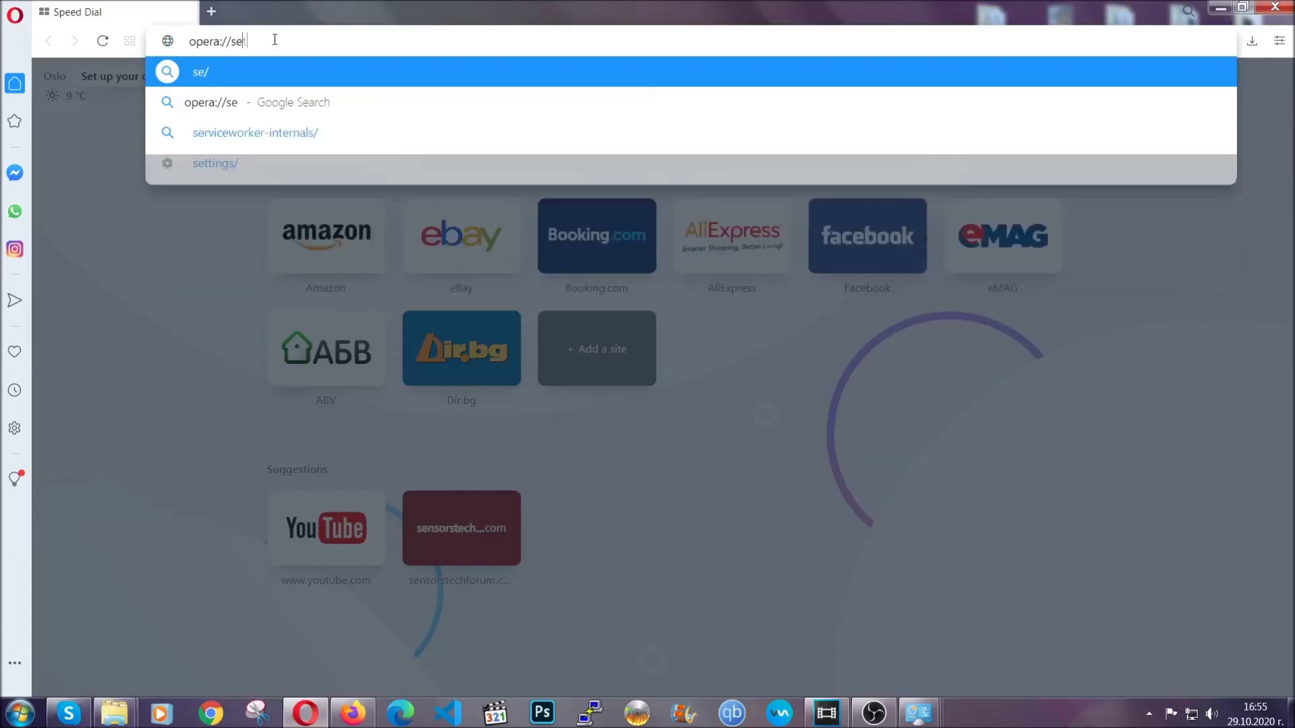
text(tings/c)
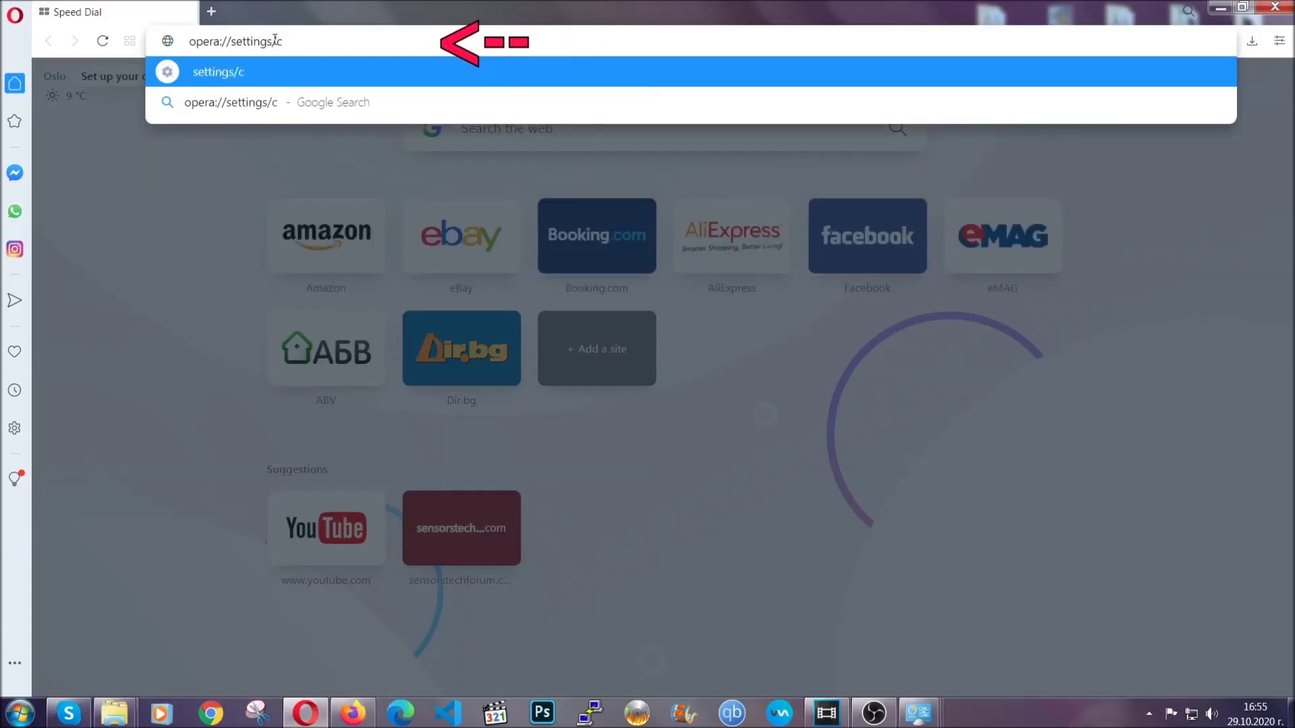
text(learBrr)
key(BackSpace)
text(ow)
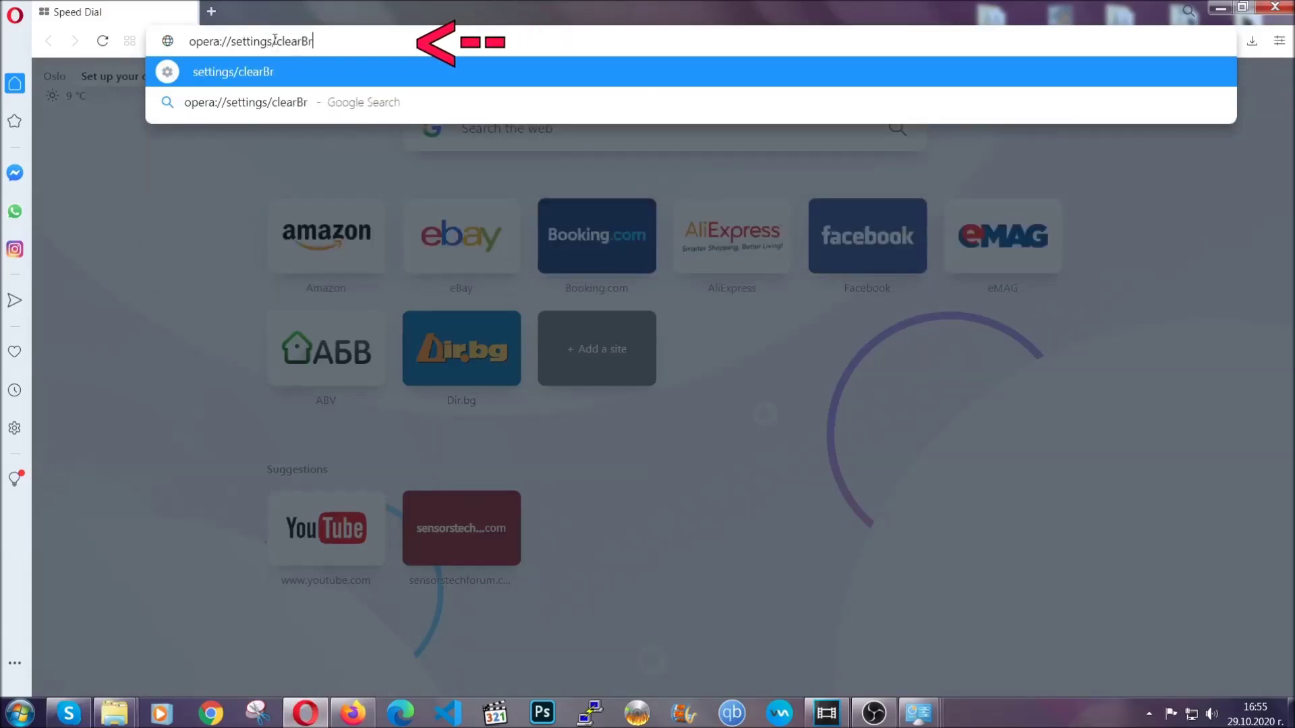
text(serData)
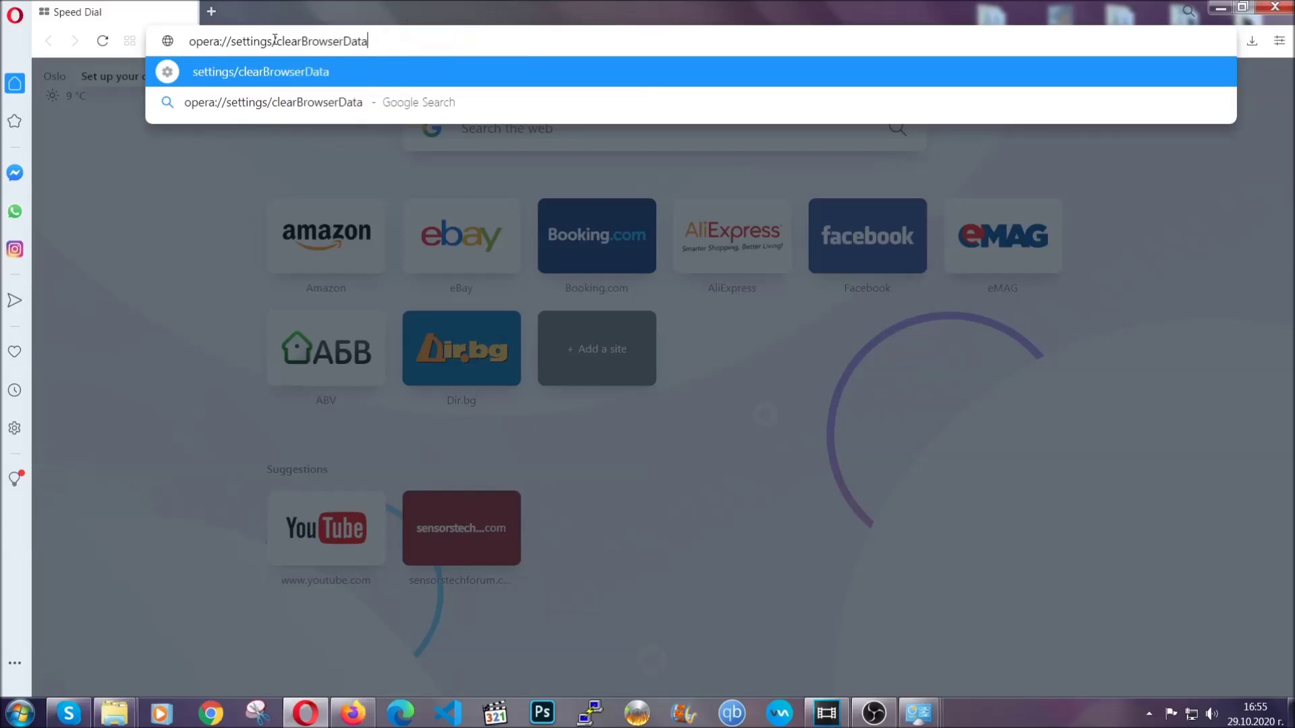
key(Return)
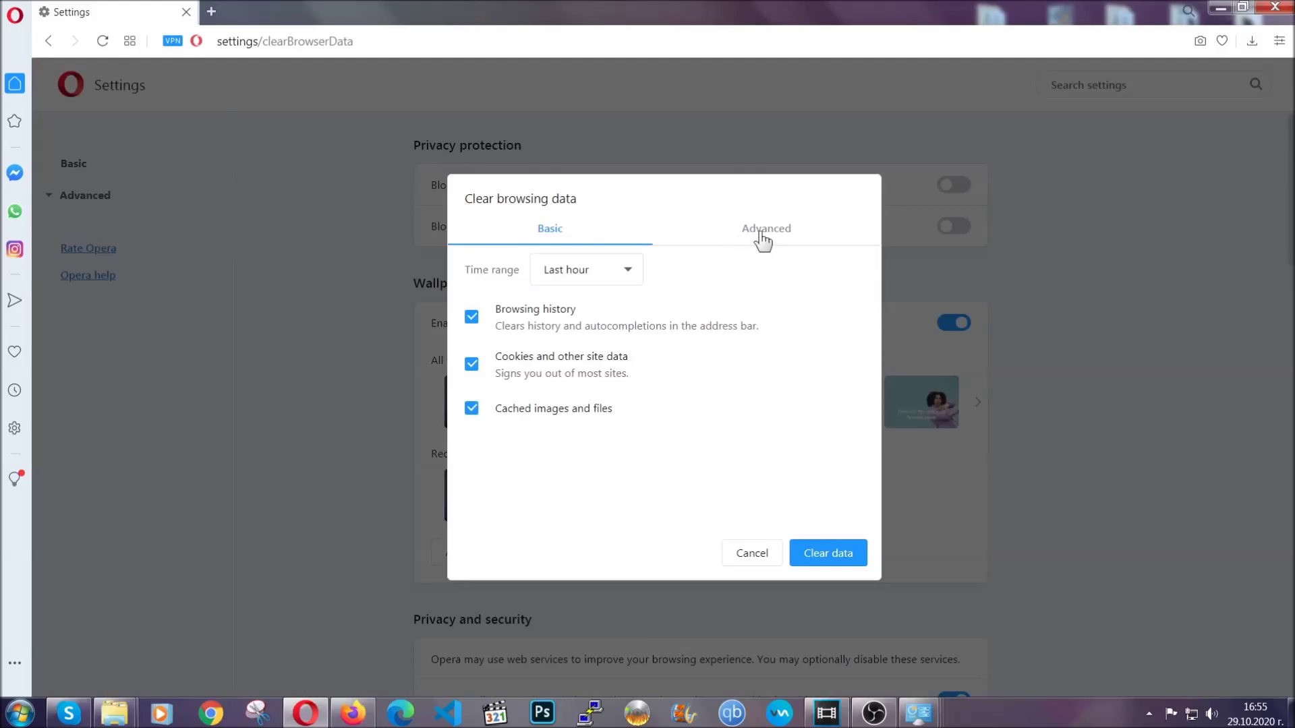
- Under Advanced, set the range to All time, include Site Settings, and clear the data
click(760, 233)
click(636, 271)
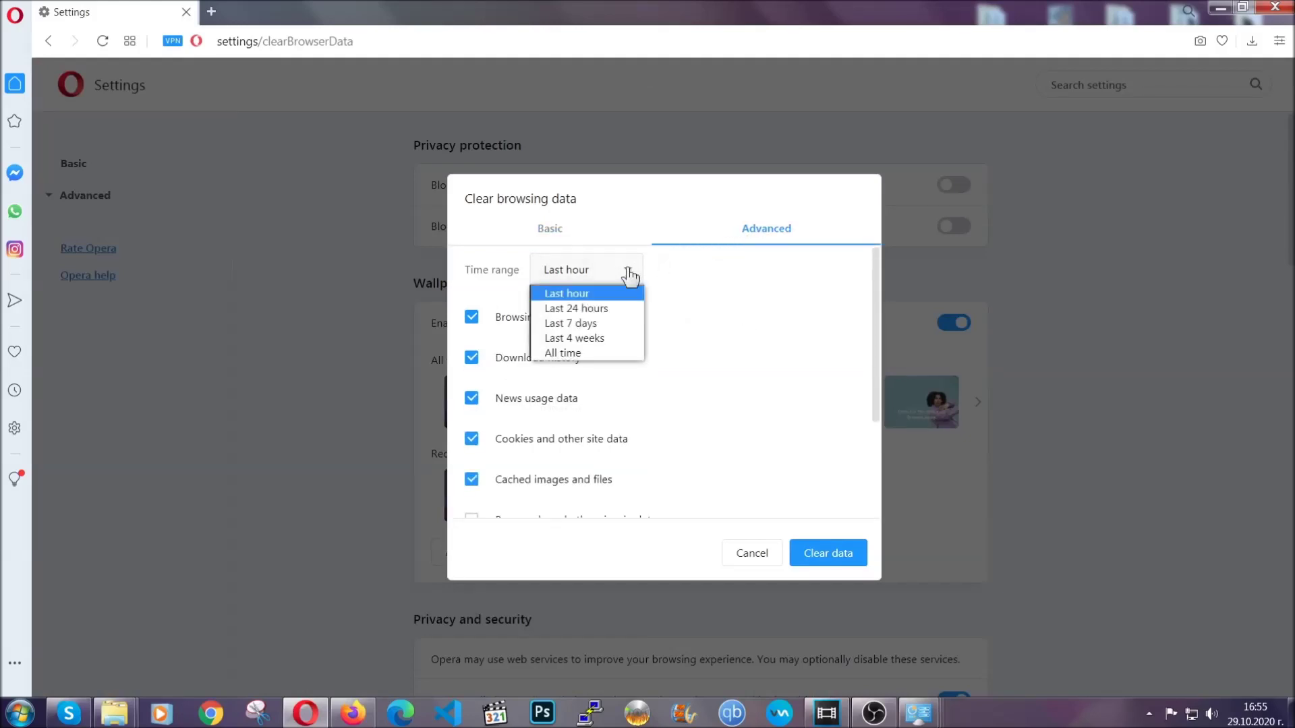
click(584, 351)
scroll(591, 362, down, 3)
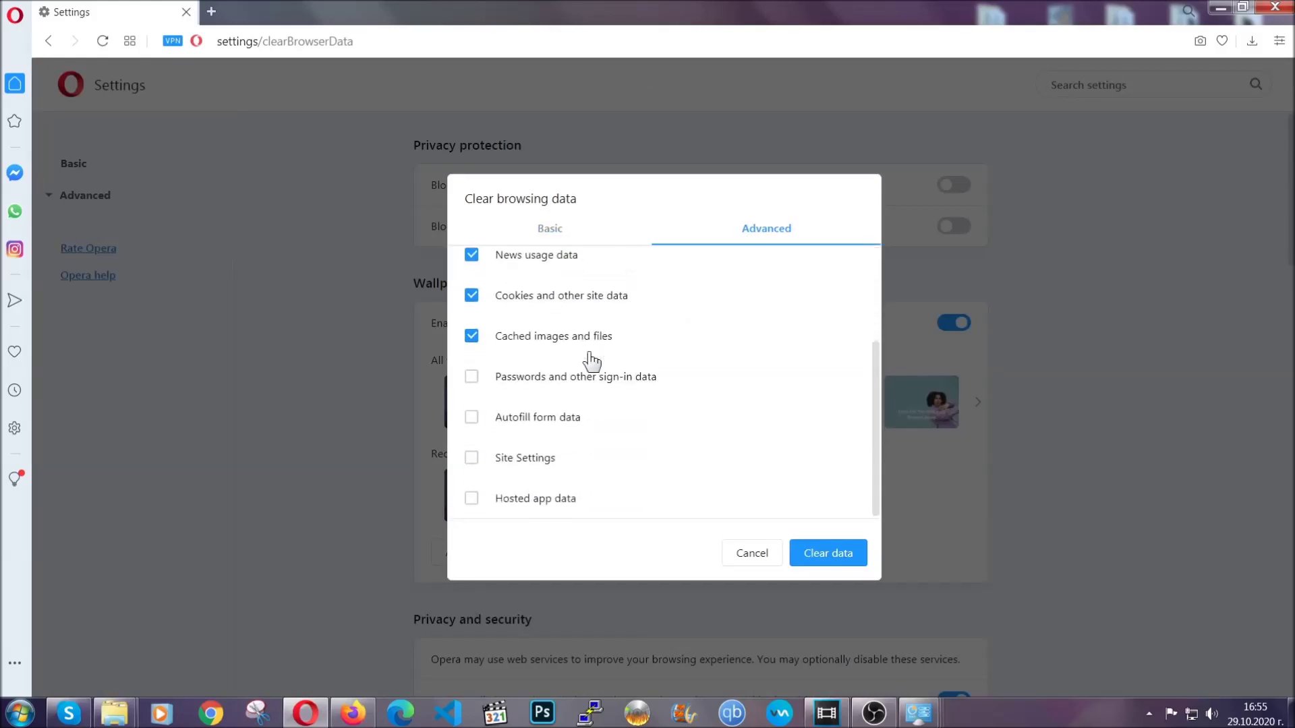
click(530, 463)
click(826, 558)
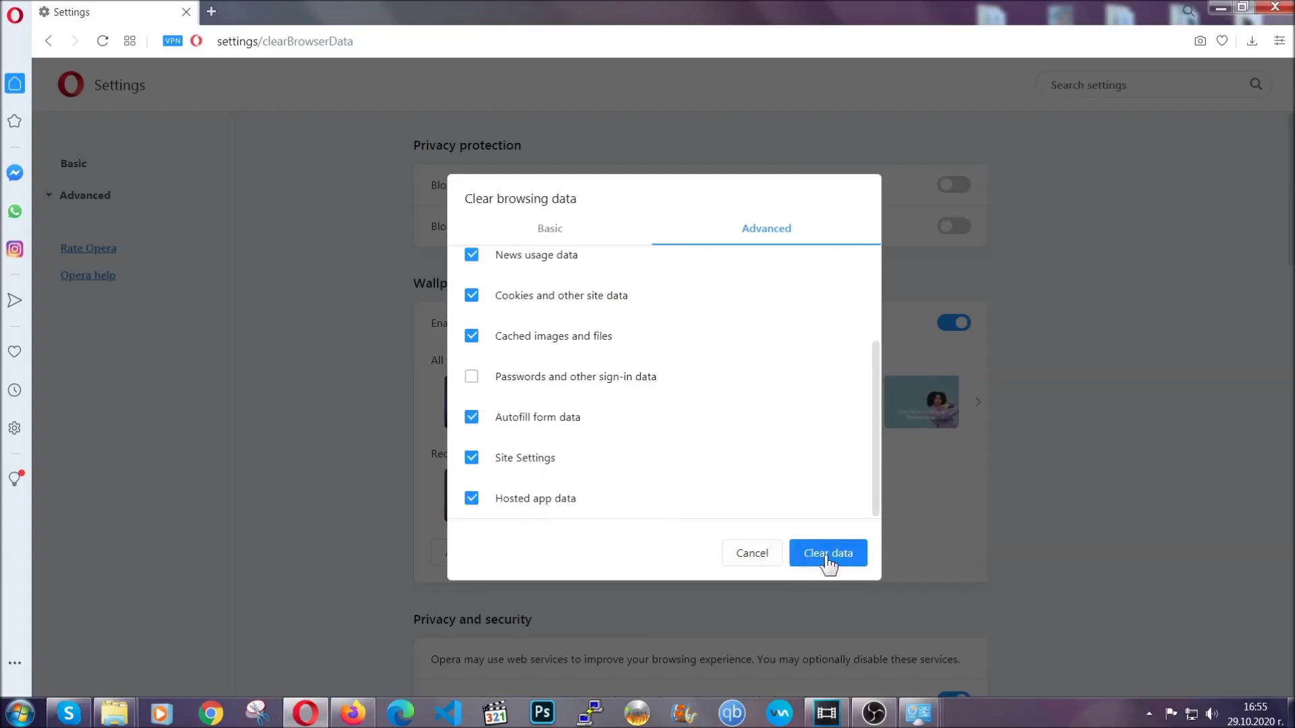